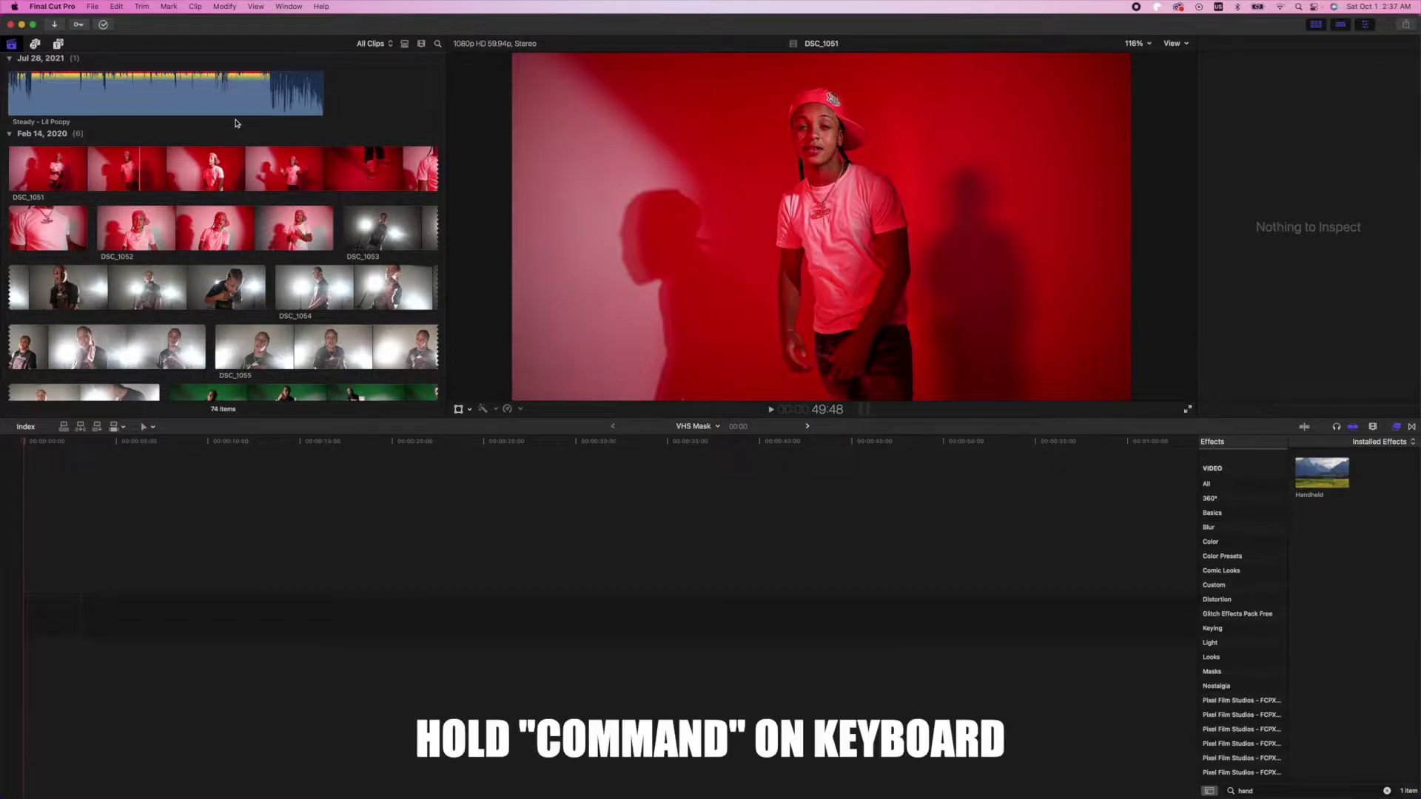
- Select the Steady - Lil Poopy audio with DSC_1051, DSC_1053, DSC_1054 and DSC_1056, then open their context menu
super+click(165, 96)
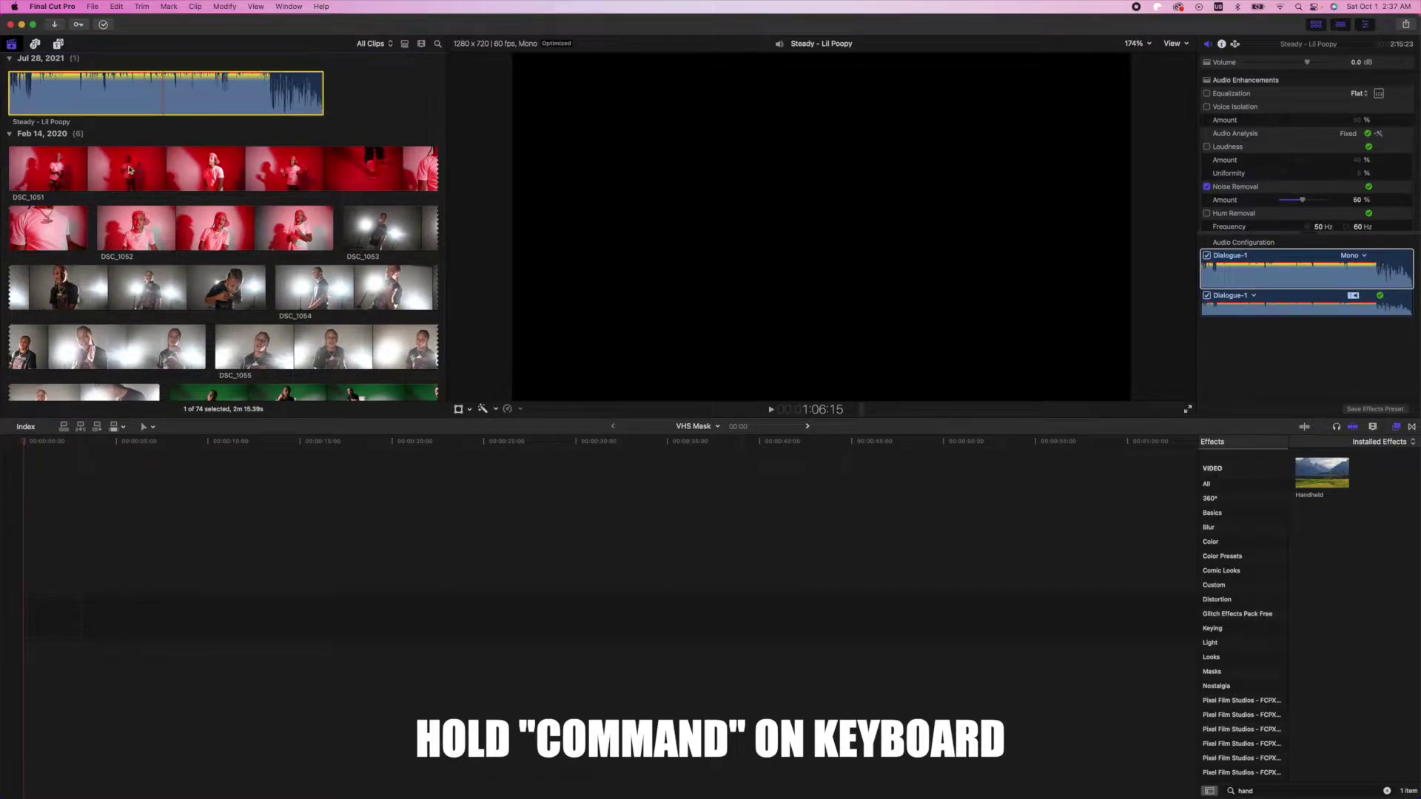
super+click(196, 163)
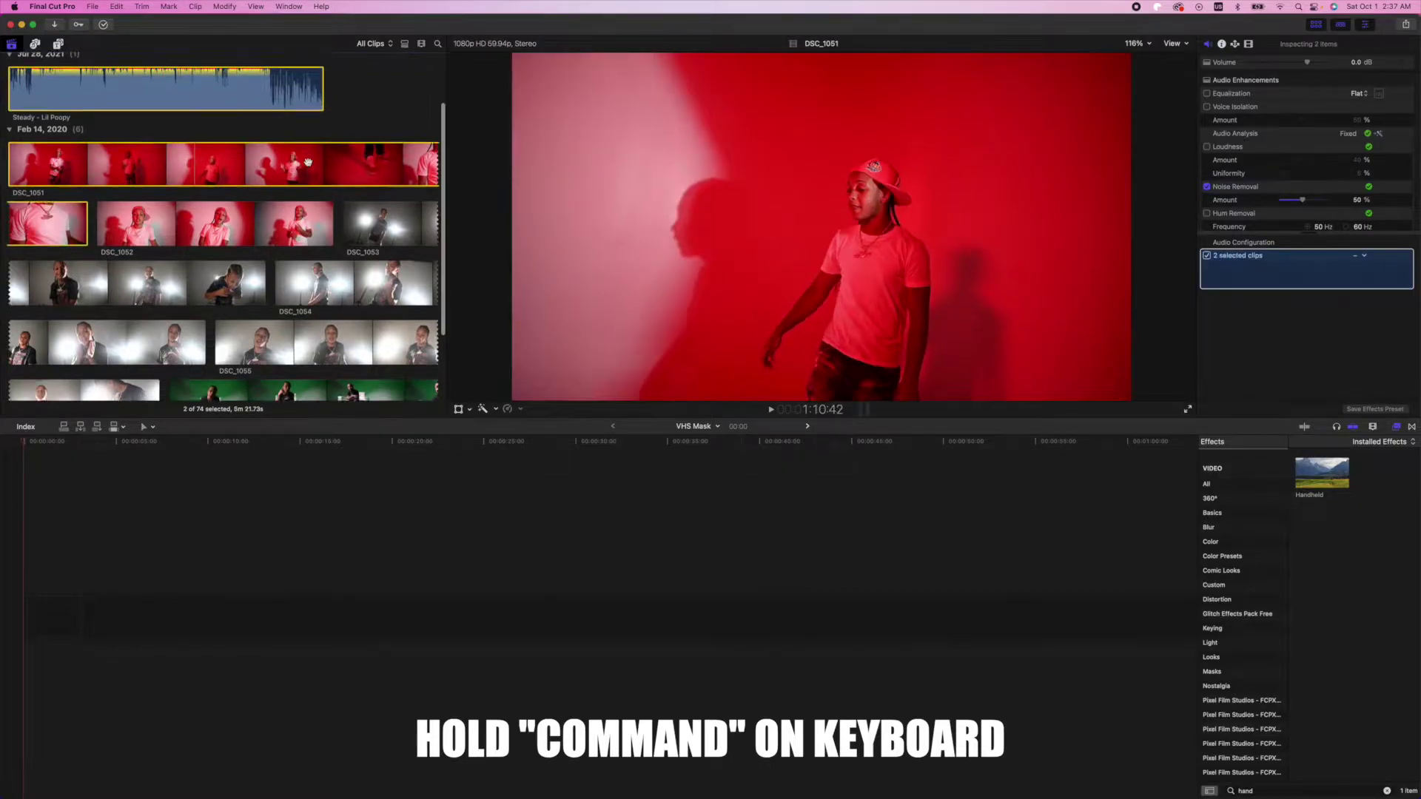
scroll(252, 163, down, 2)
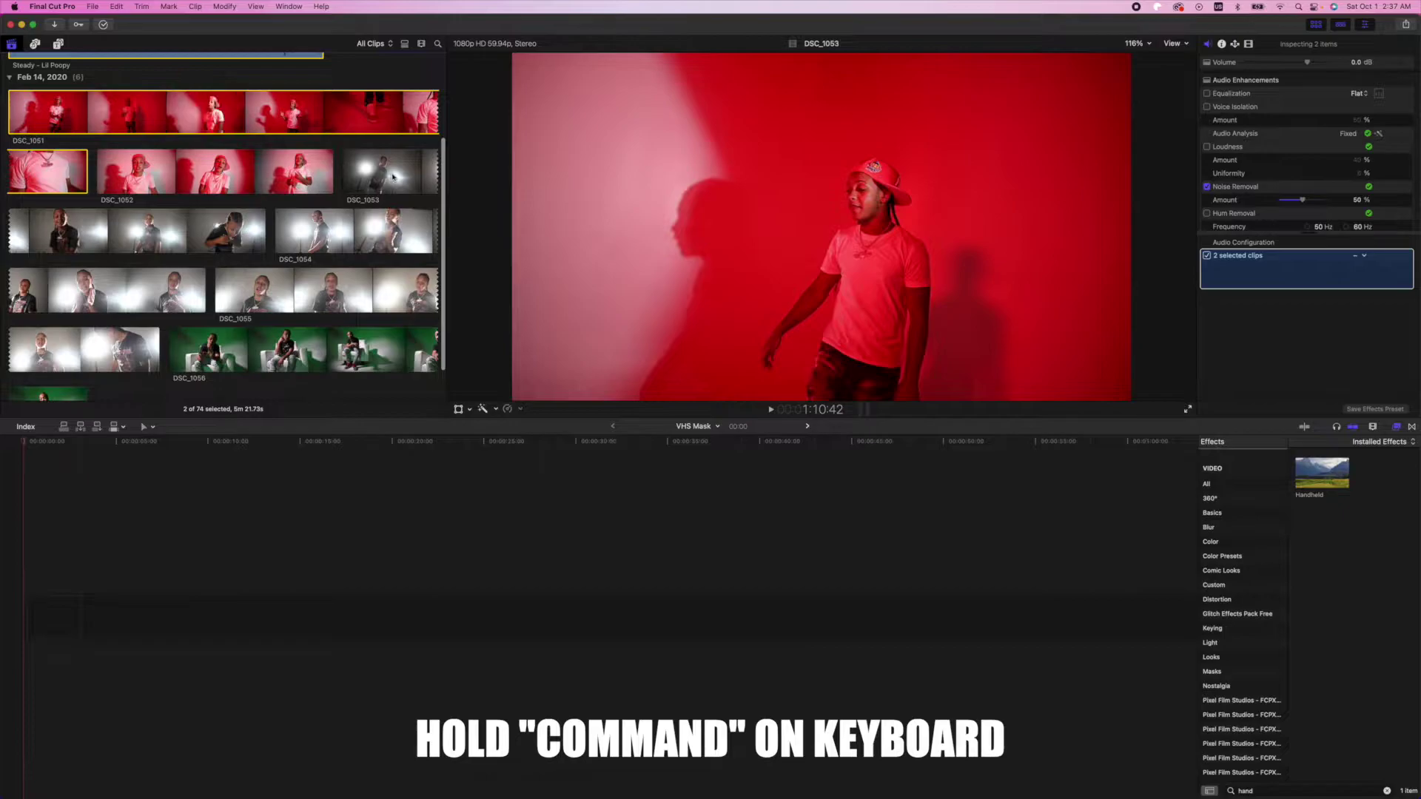
super+click(391, 177)
super+click(319, 236)
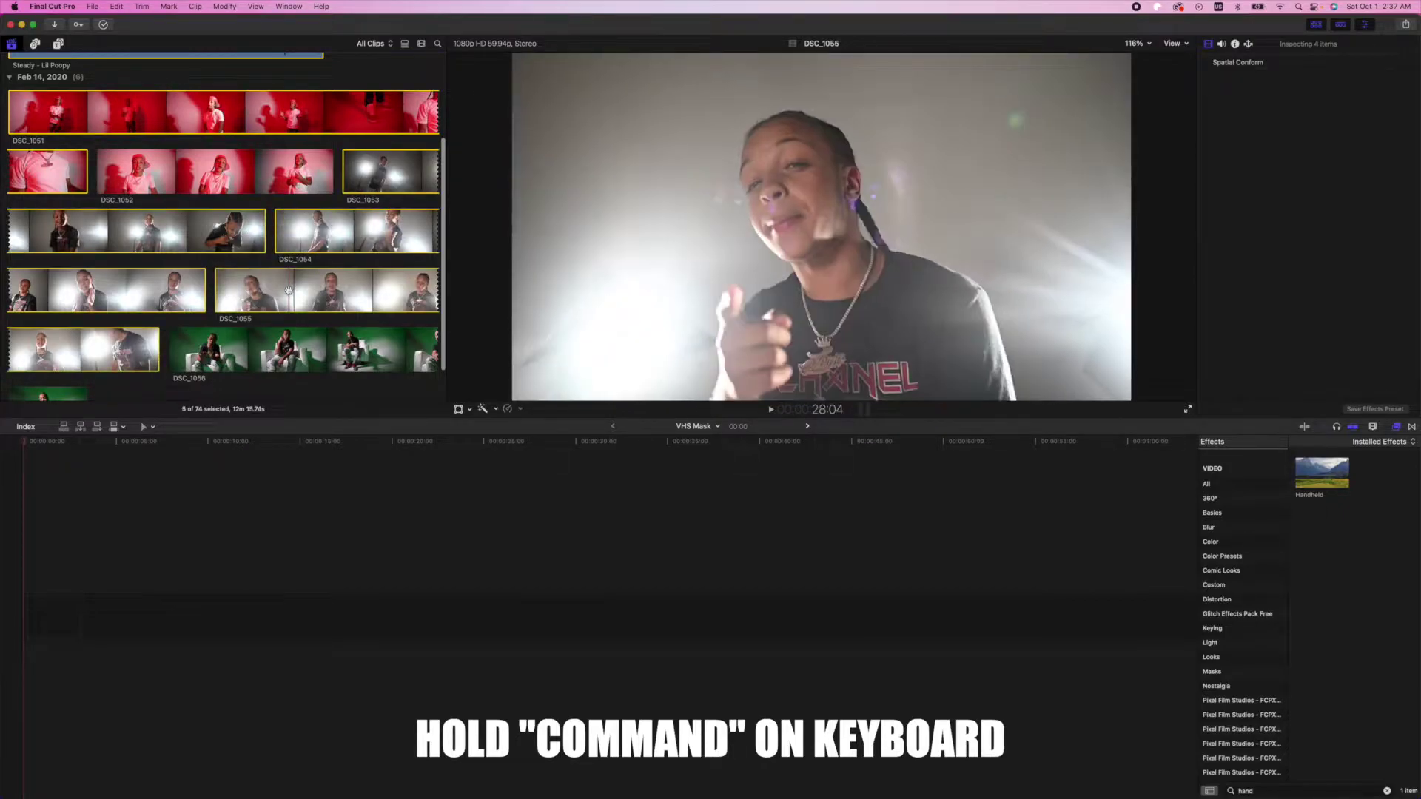
super+click(277, 339)
scroll(220, 231, up, 2)
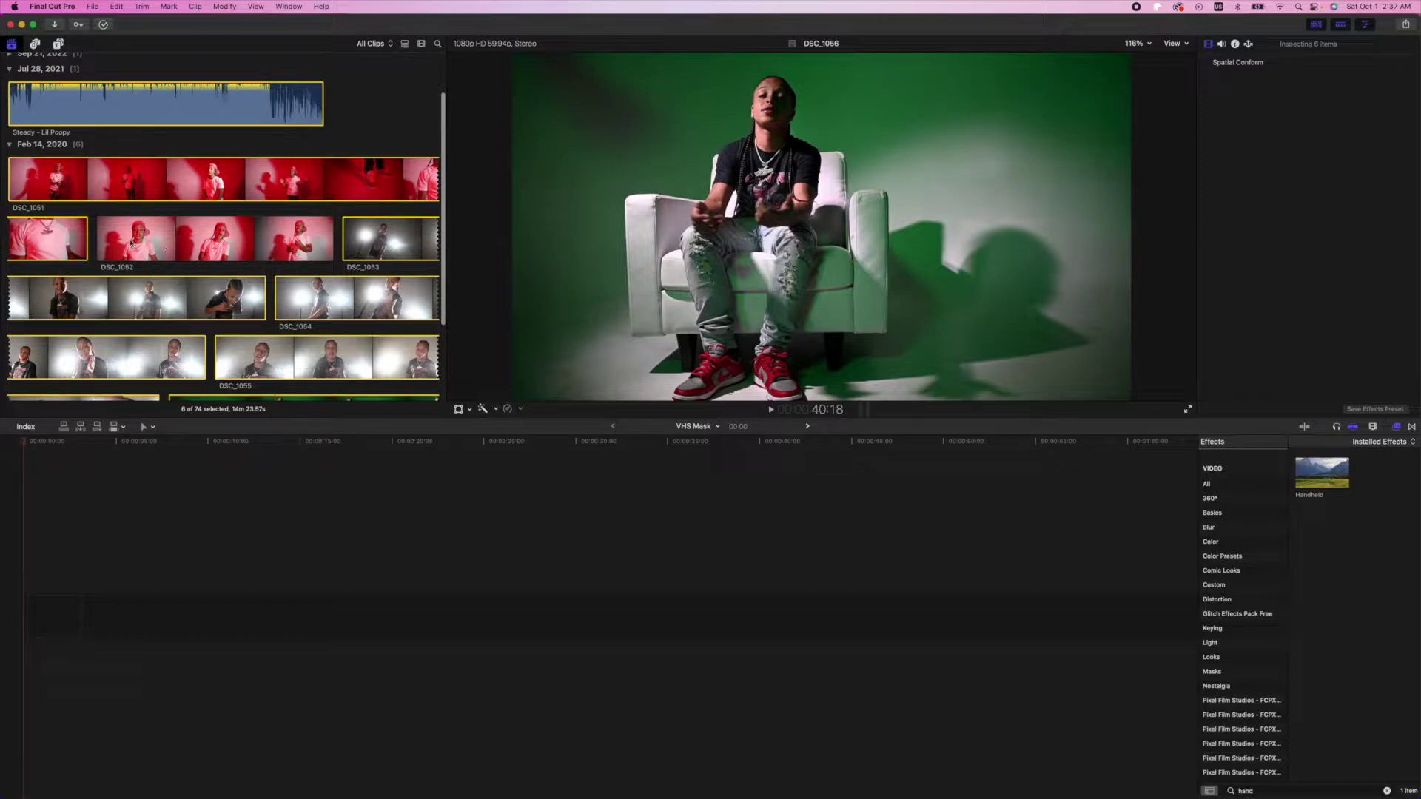
scroll(313, 246, down, 3)
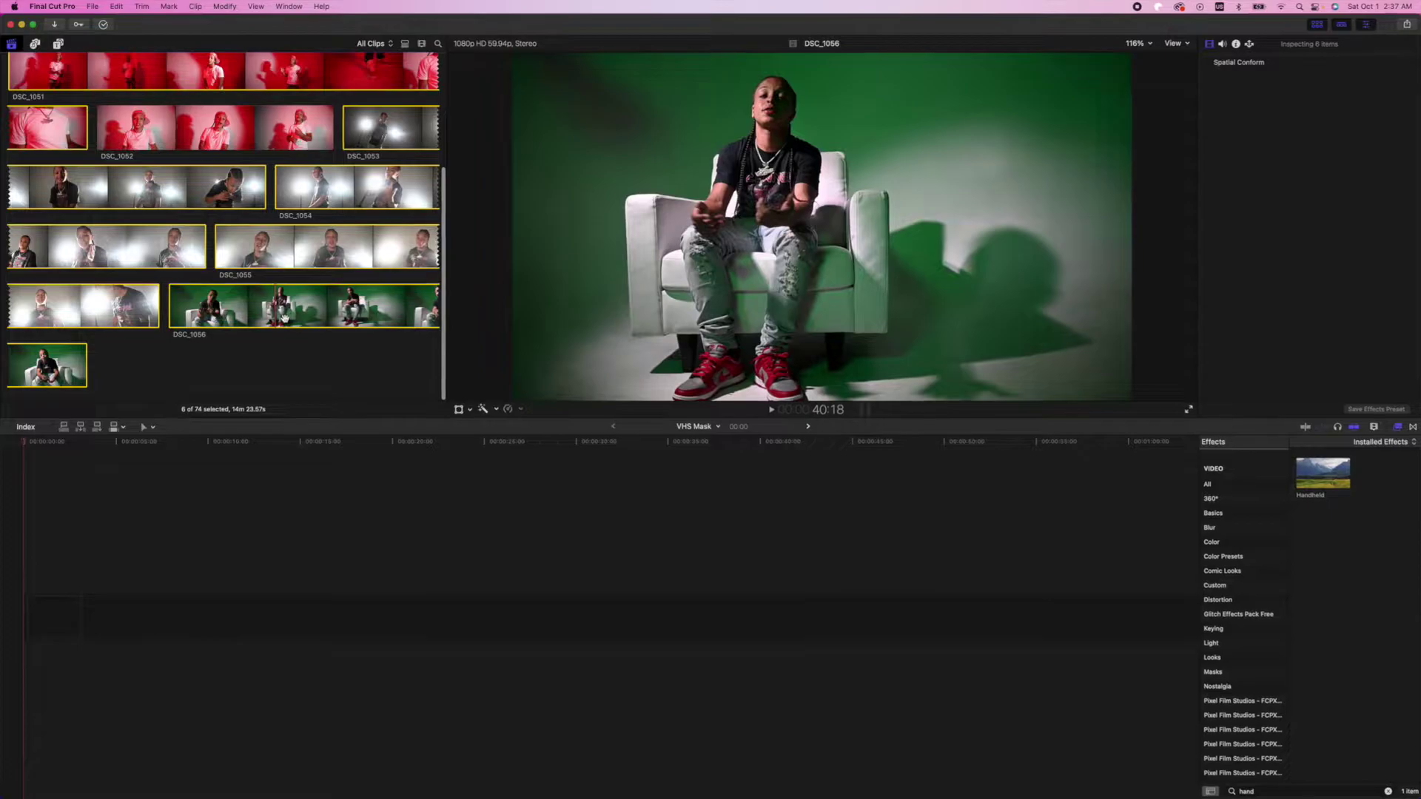
right_click(285, 321)
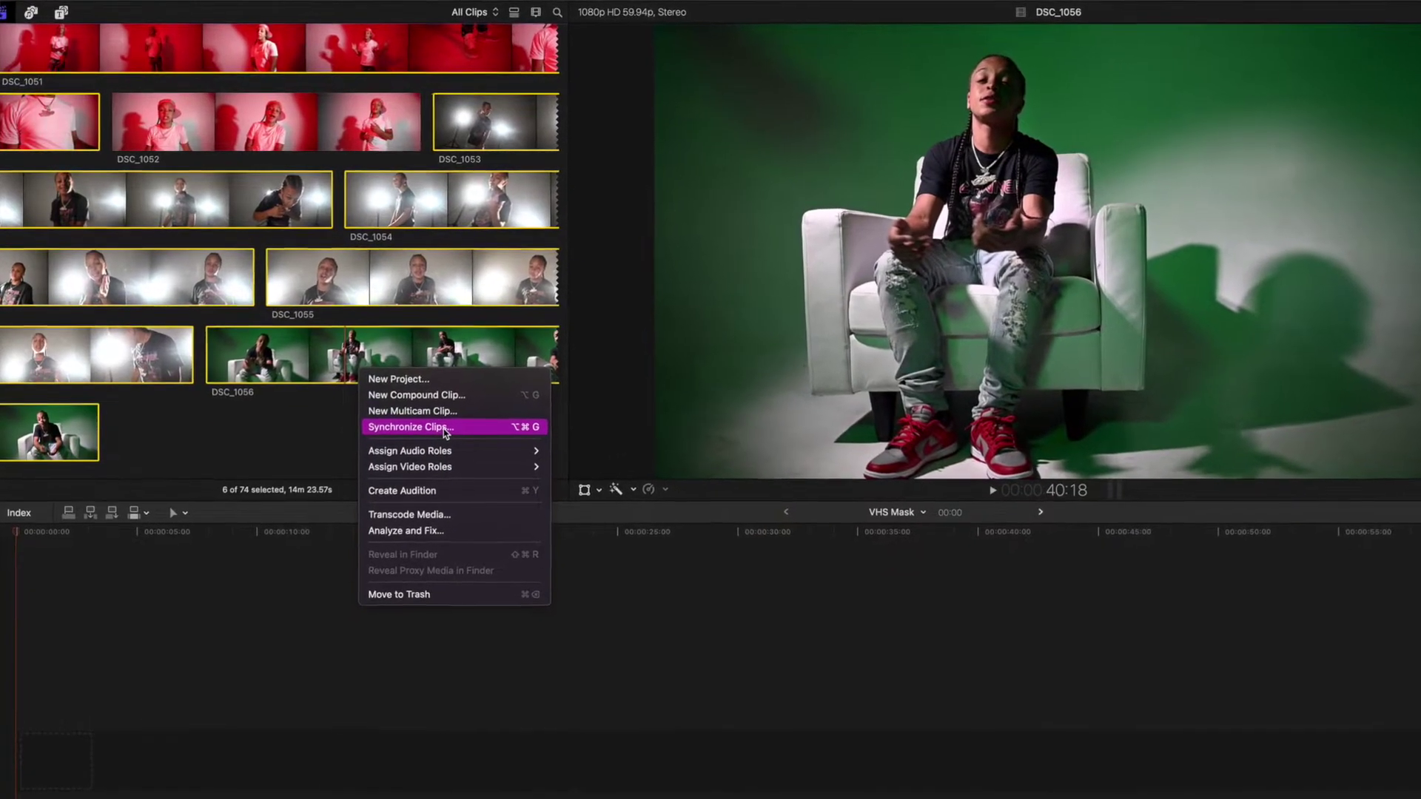
- Synchronize the selected clips by audio into a new clip named 'Sync'
click(435, 422)
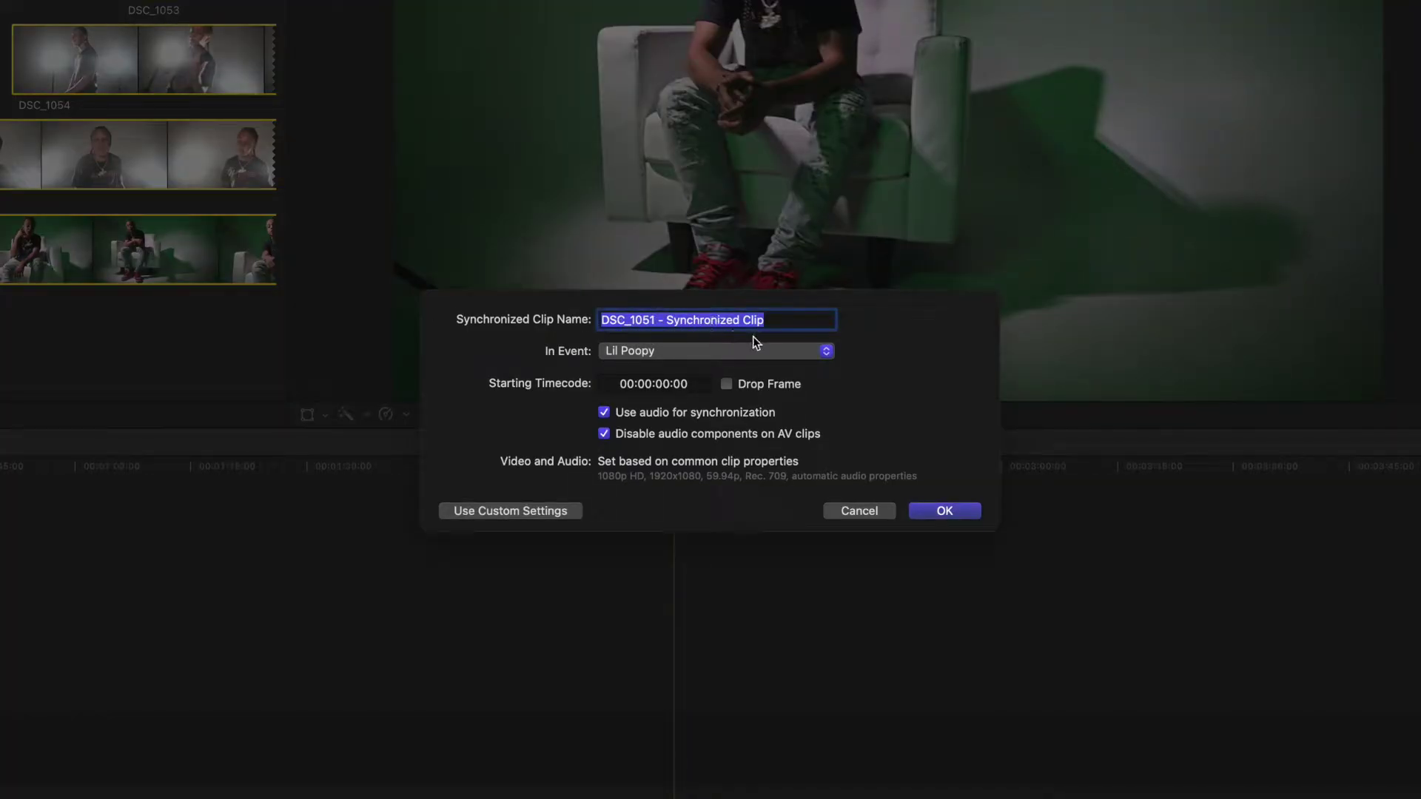
text(Sync)
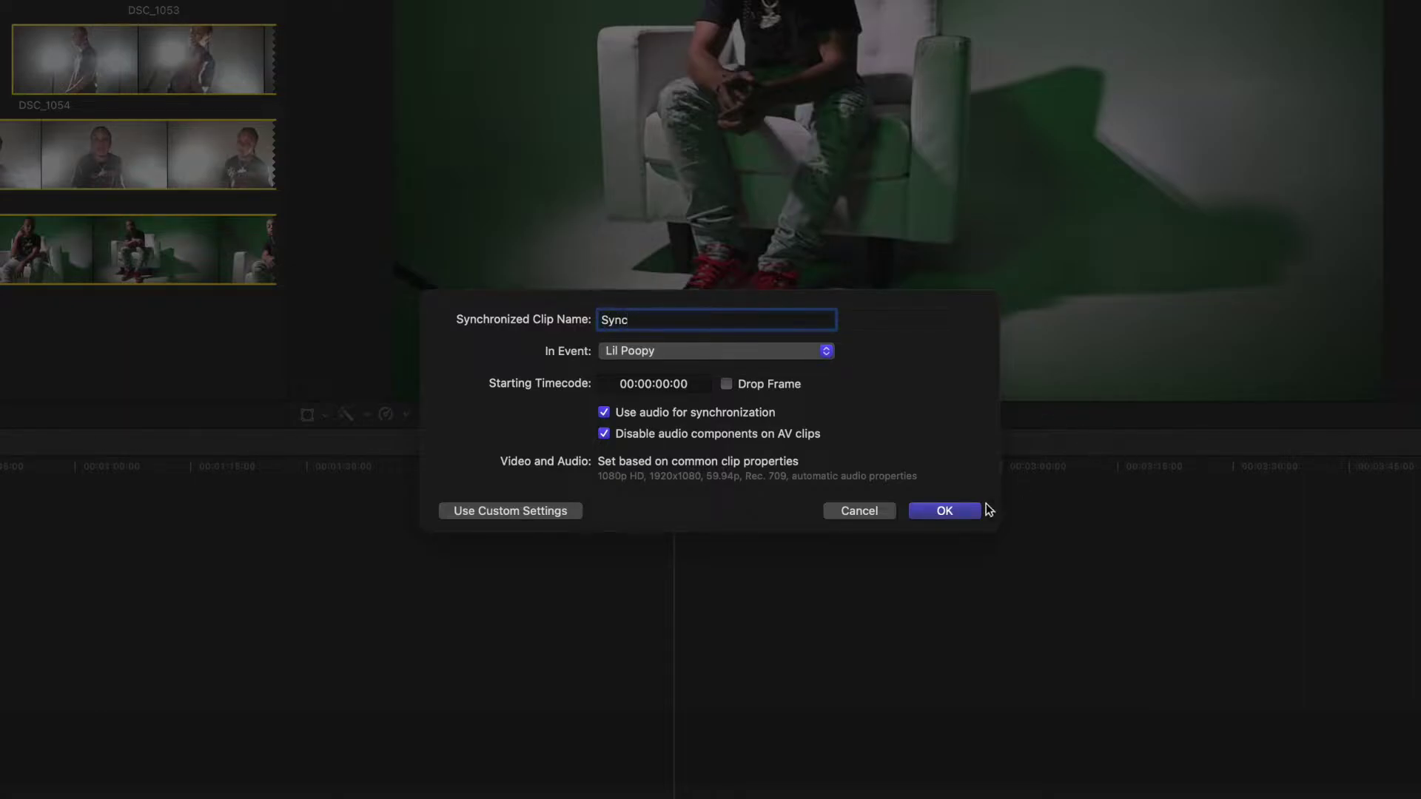
click(961, 510)
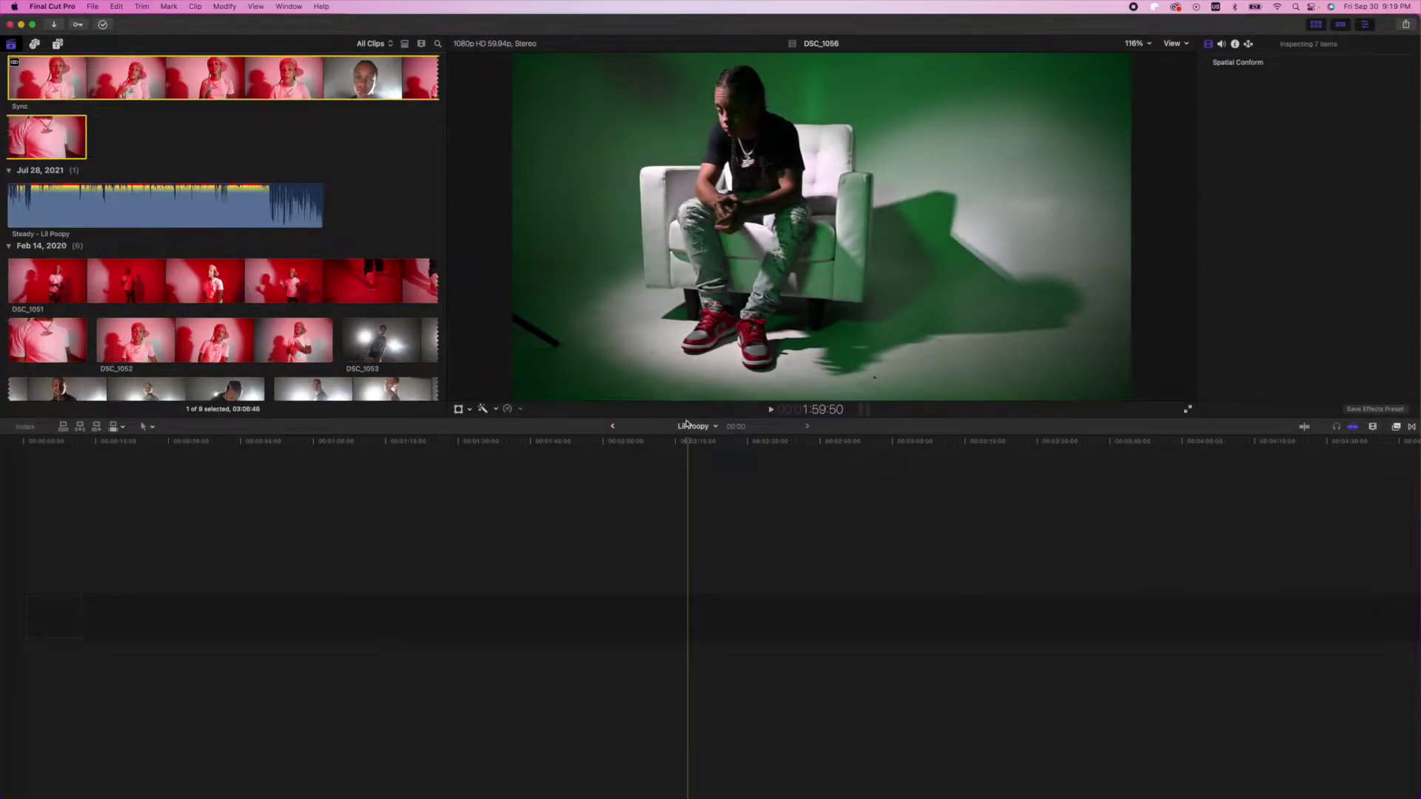
- Preview the Sync clip in the browser, then open it in the timeline
click(54, 90)
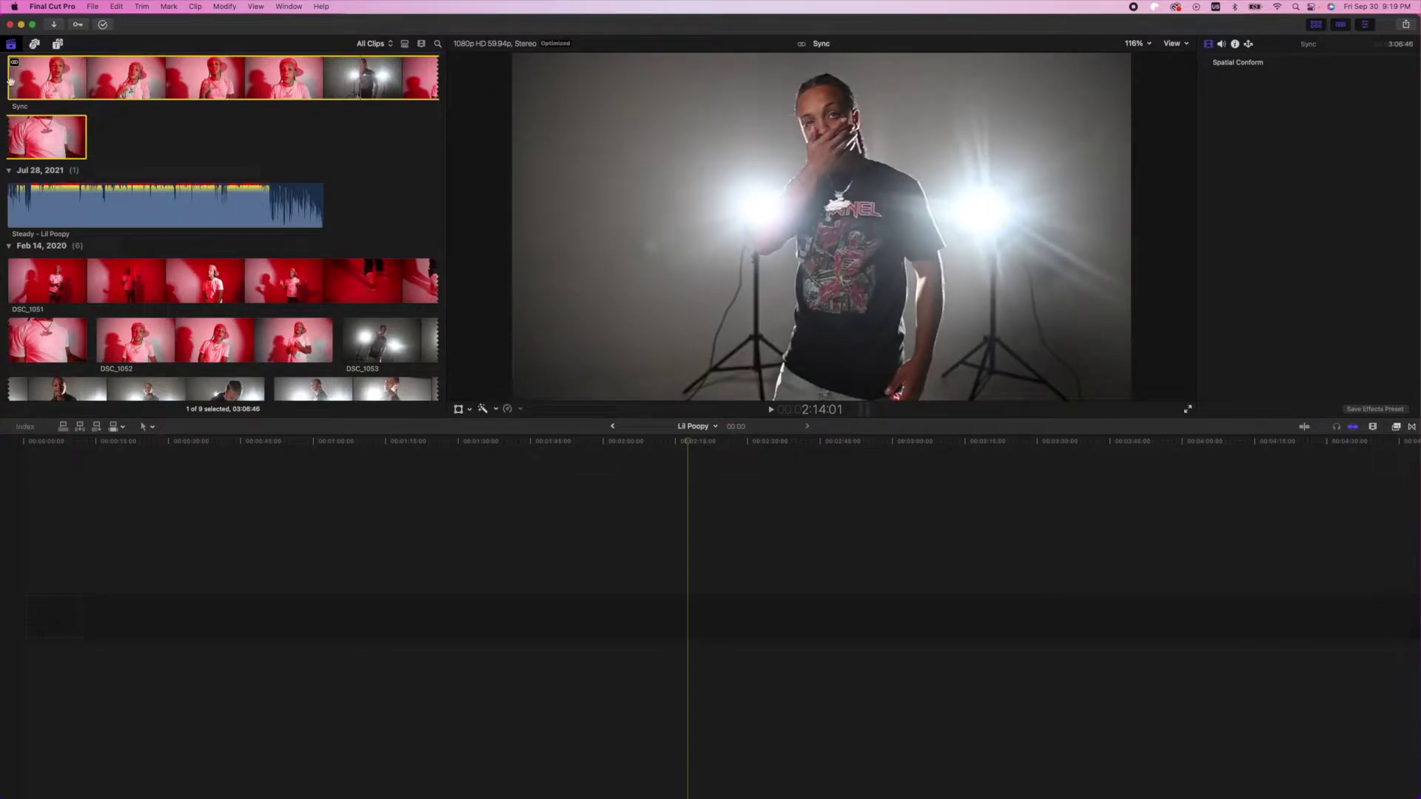
scroll(10, 80, up, 3)
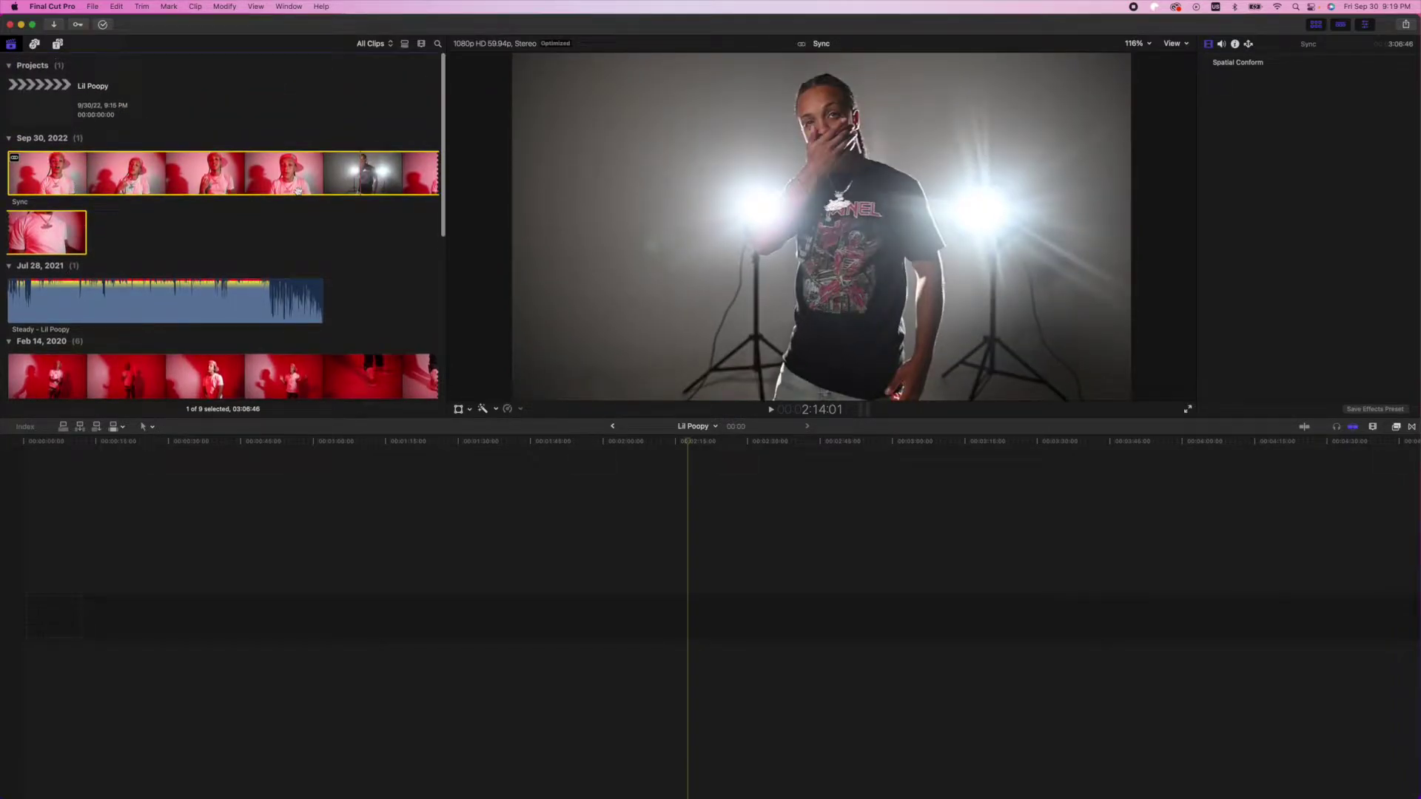
double_click(55, 182)
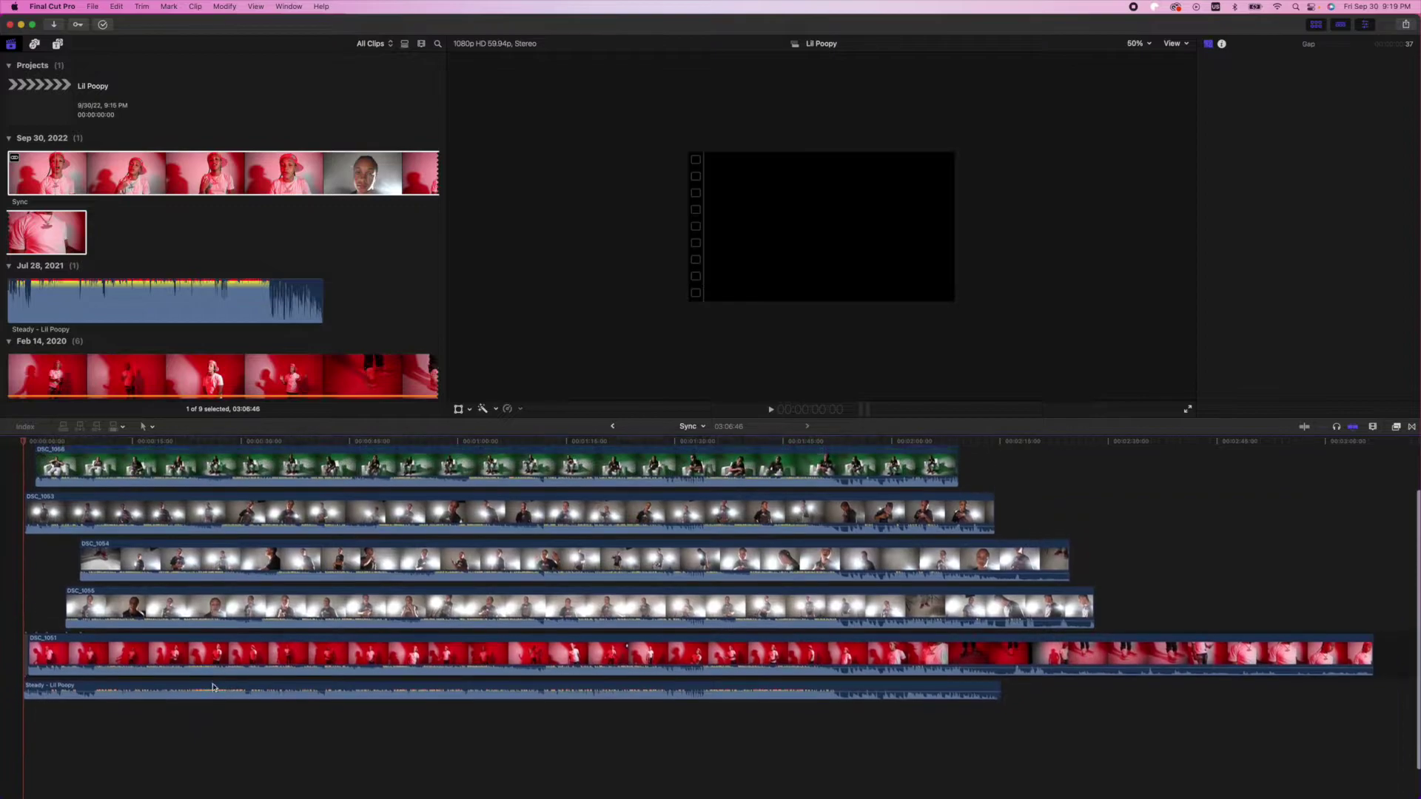
scroll(341, 622, down, 3)
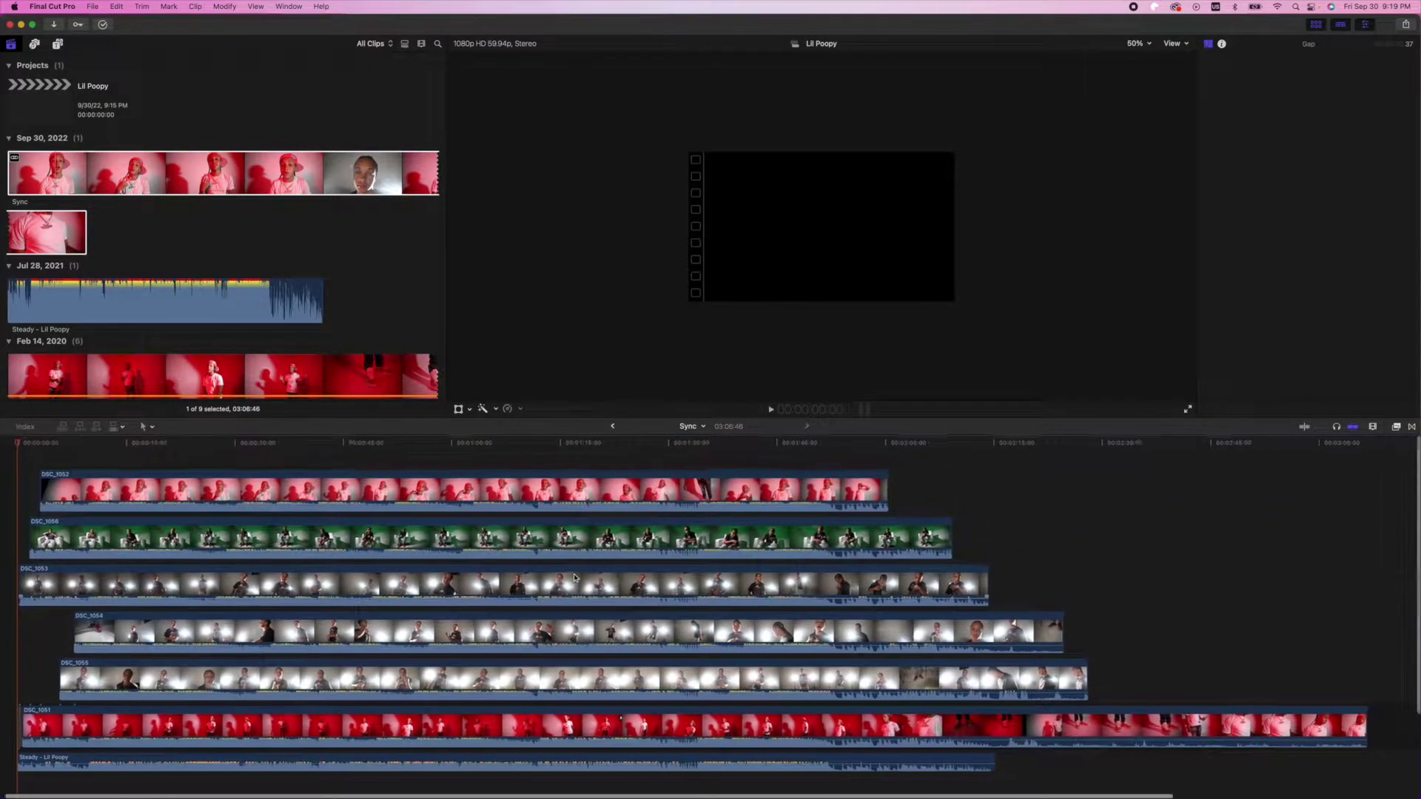
scroll(341, 622, up, 3)
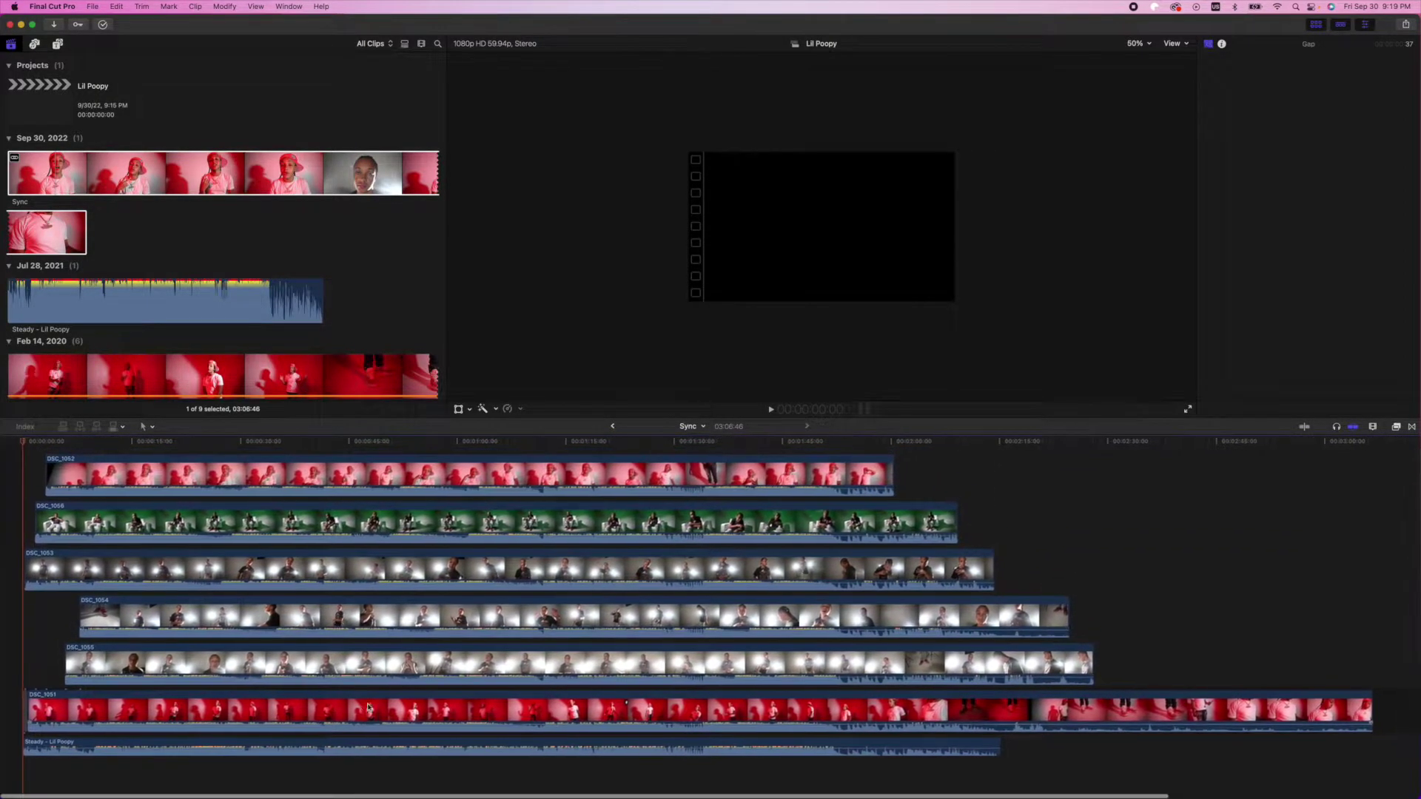
scroll(314, 709, up, 2)
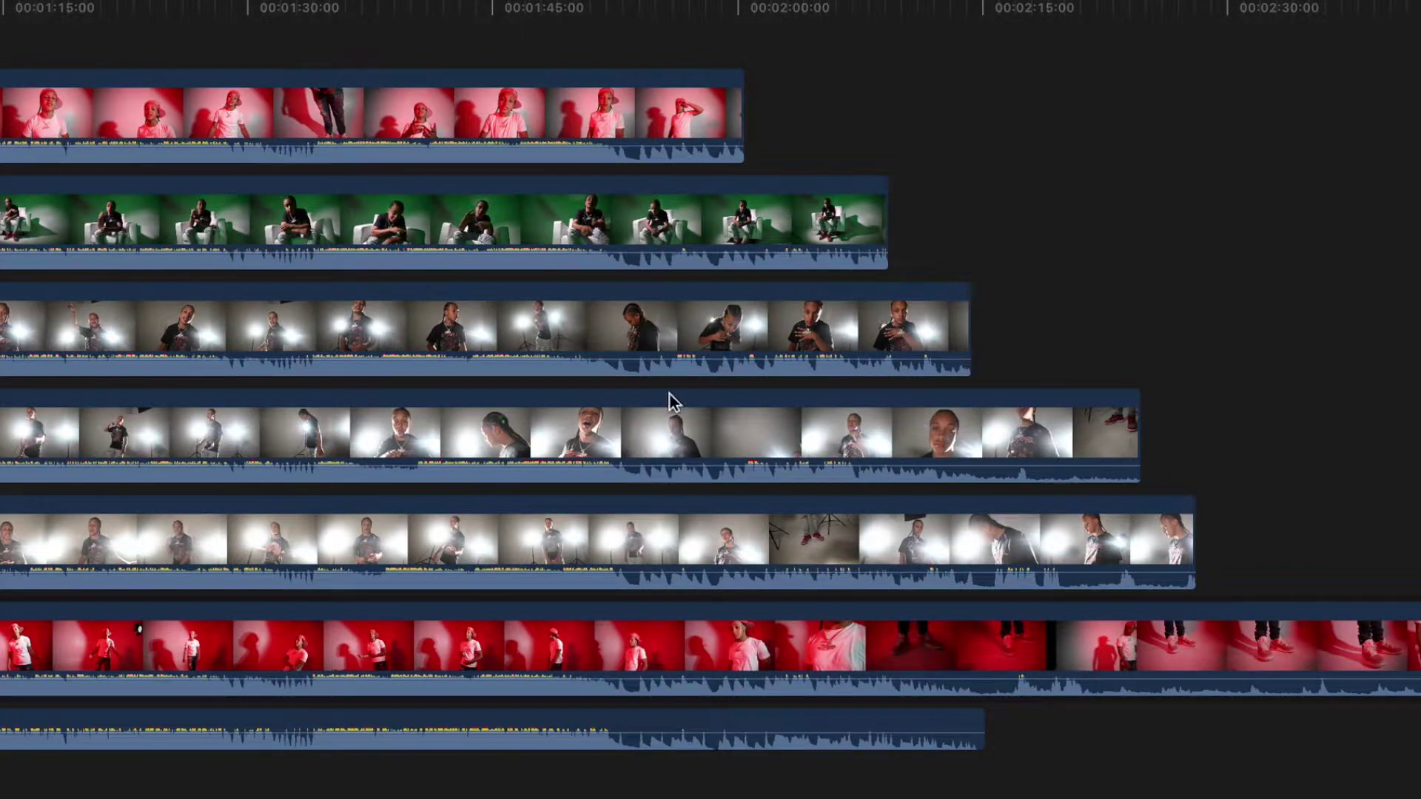
mouse_move(736, 736)
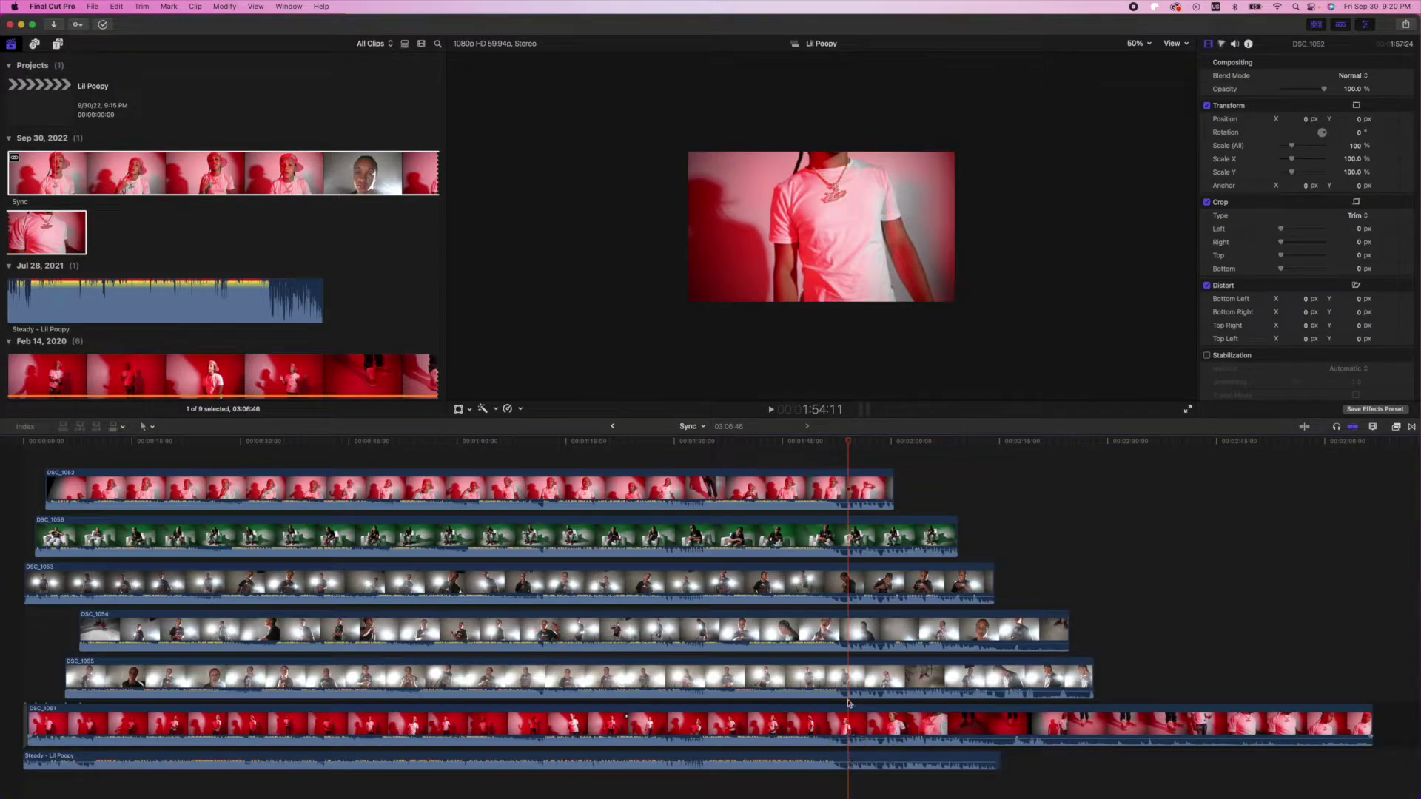
- Drag the DSC_1056 and DSC_1054 volume lines down to -∞ dB
drag(342, 506, 342, 506)
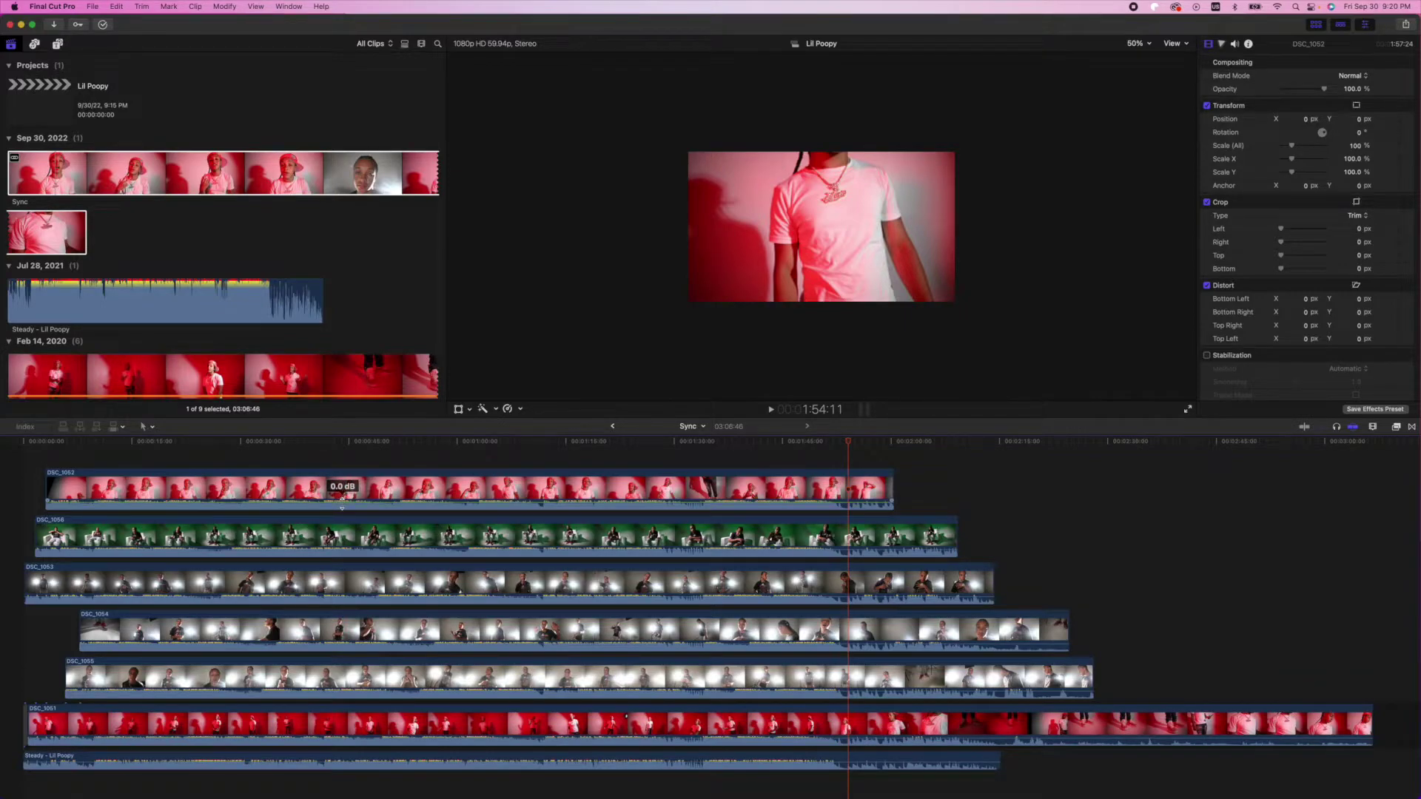
drag(356, 552, 360, 570)
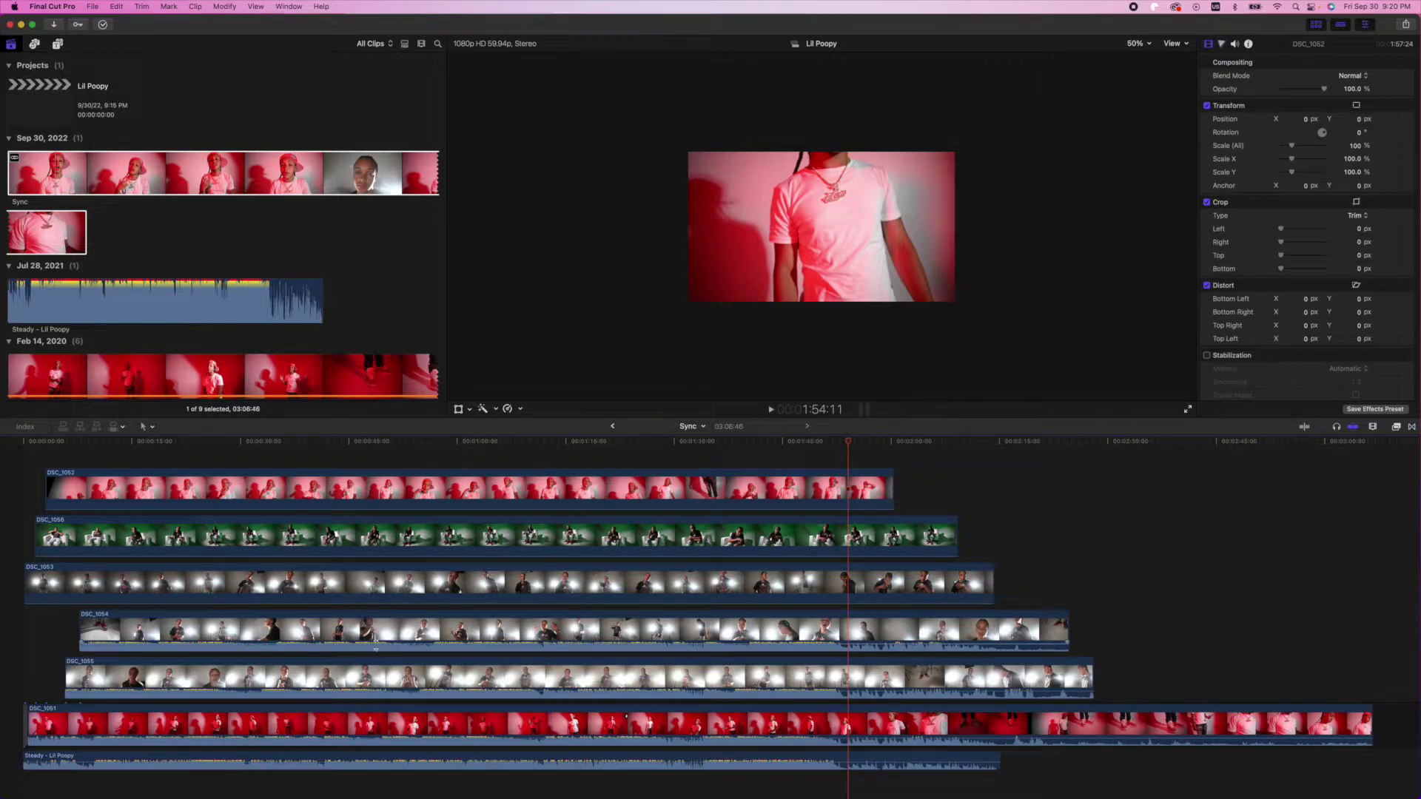
drag(376, 649, 387, 761)
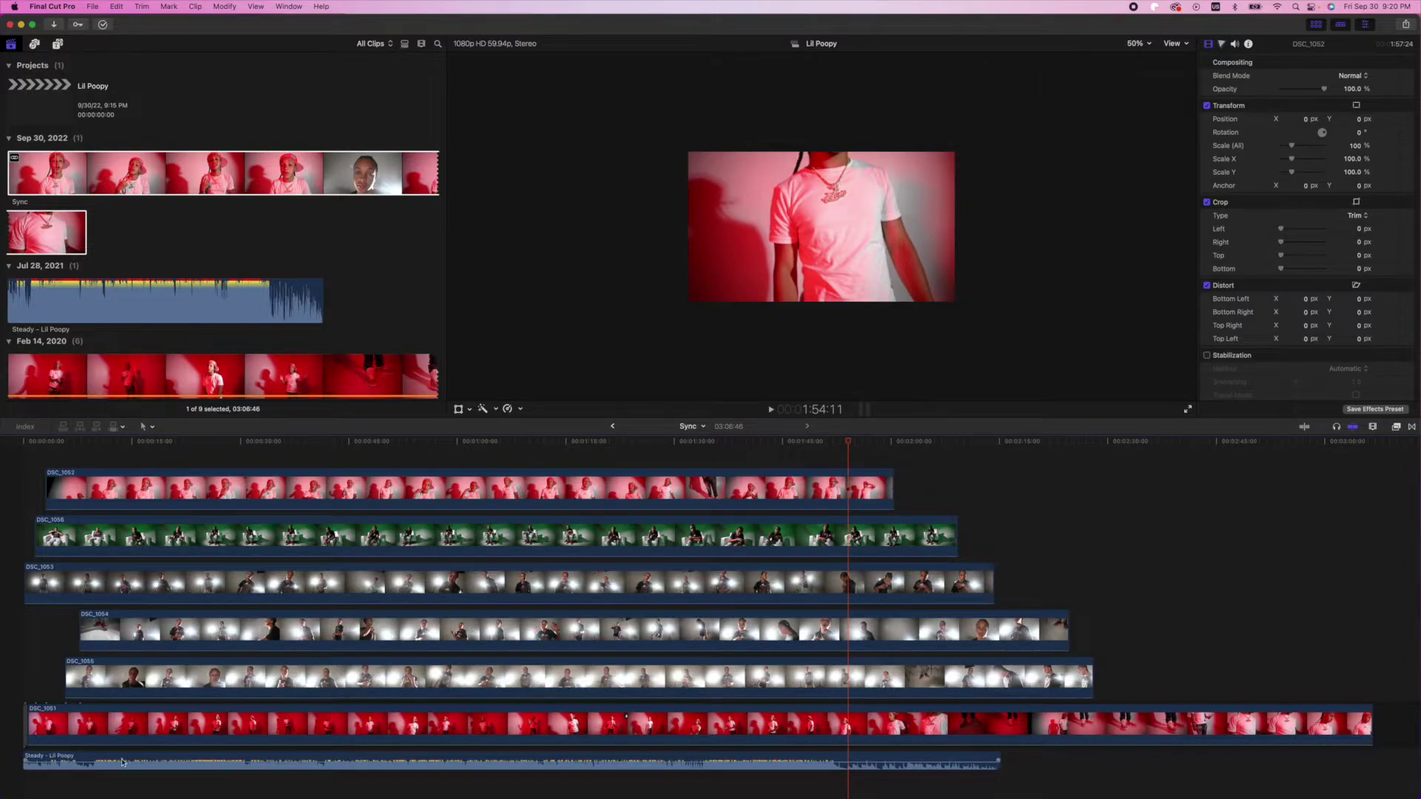
- Play the Sync clip from about 8:45 to check alignment, then return to 7:44
click(94, 796)
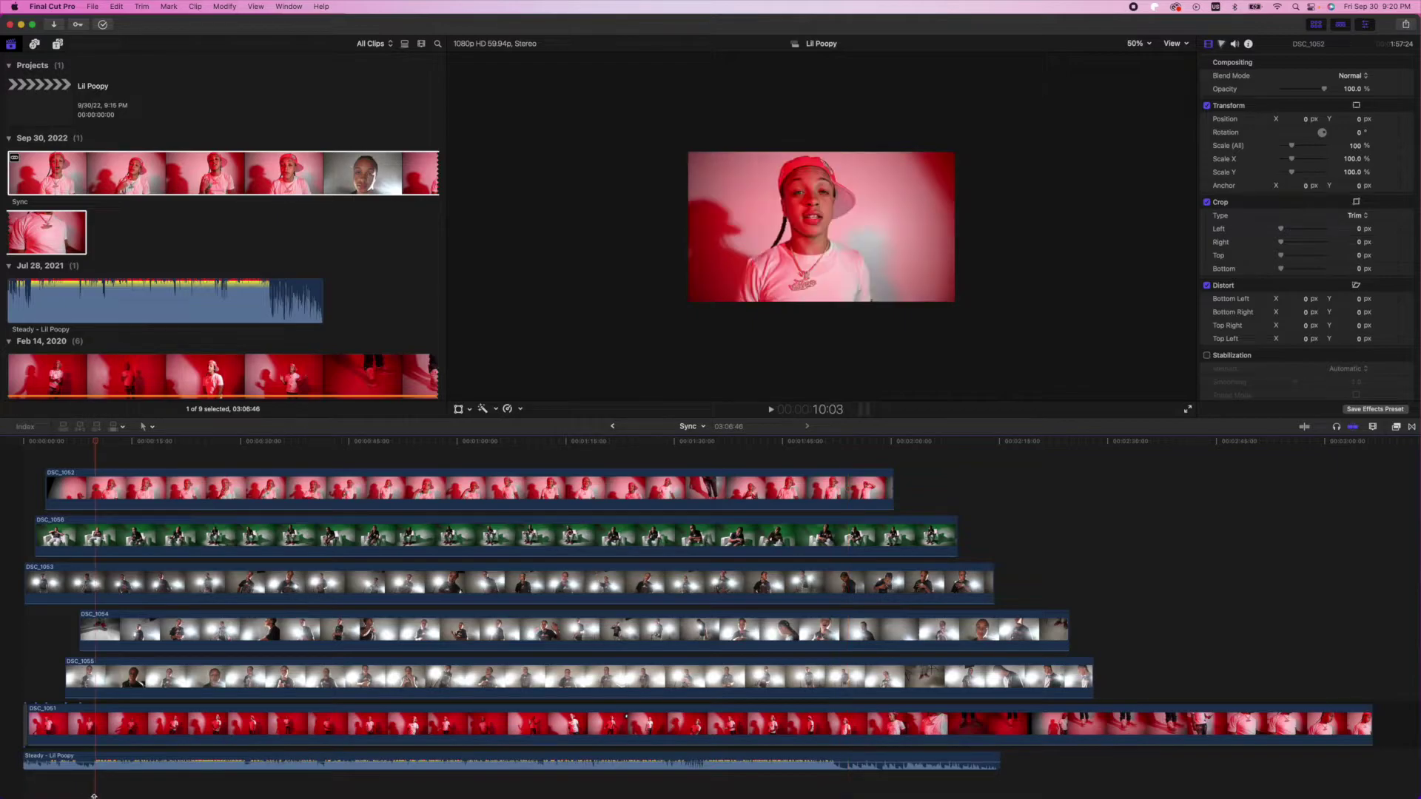
click(86, 784)
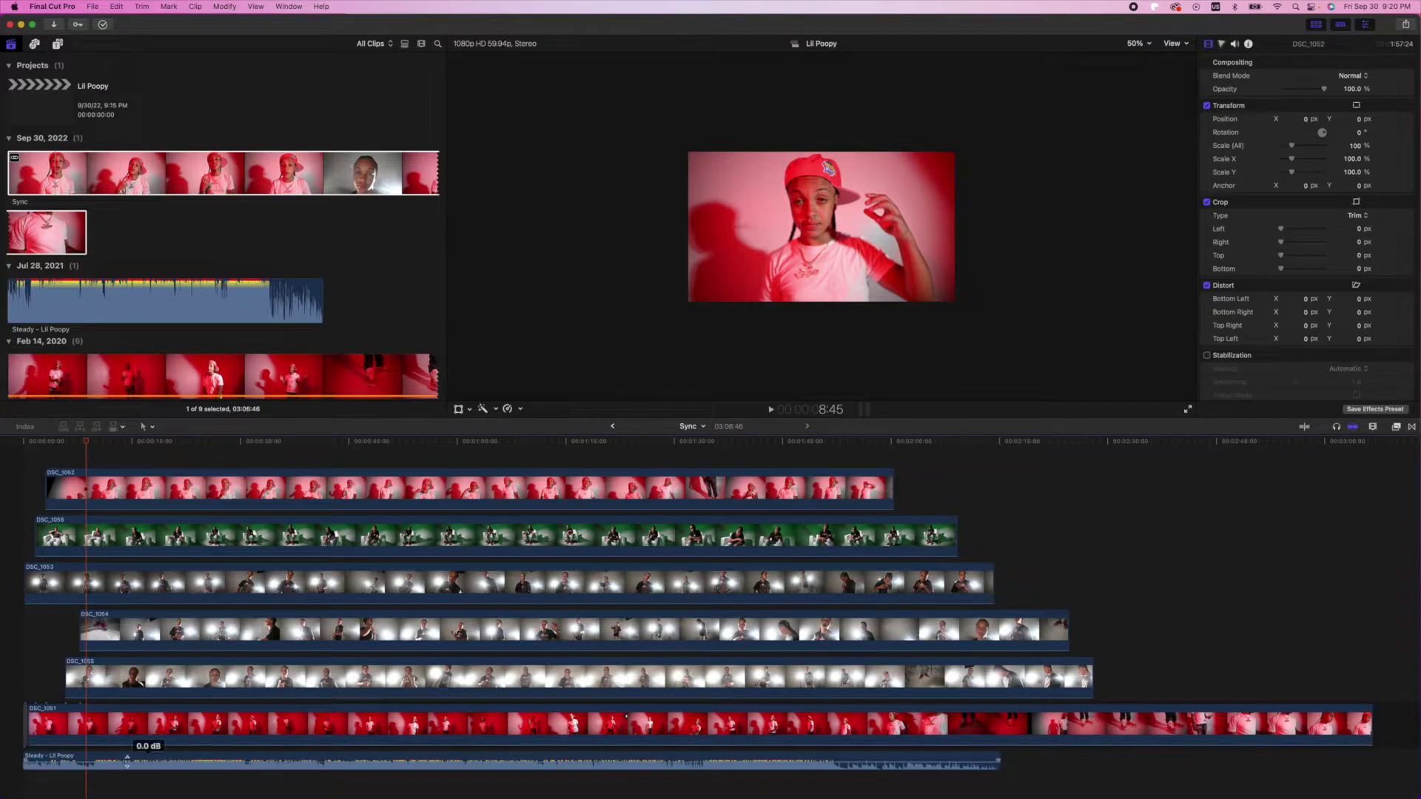
key(space)
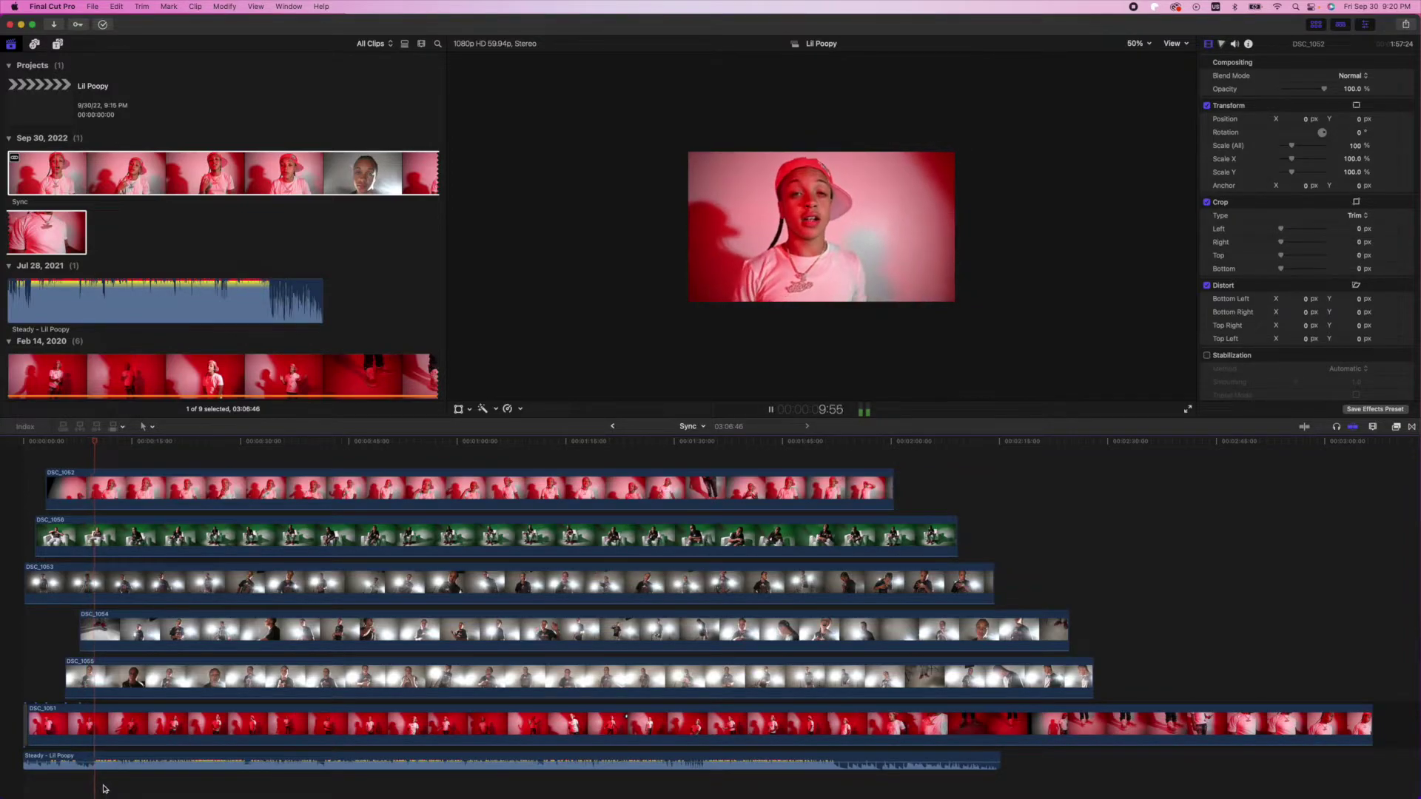
key(space)
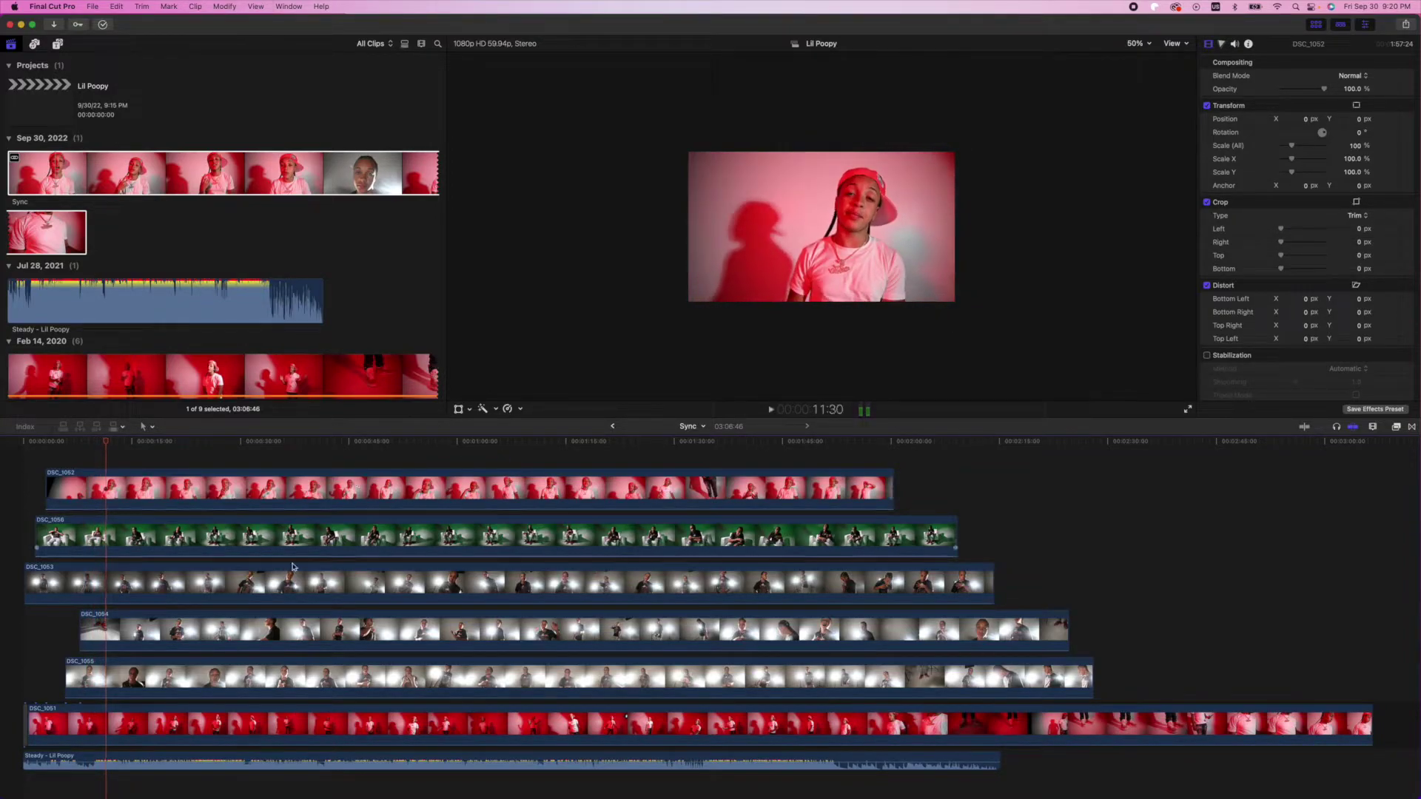
click(85, 789)
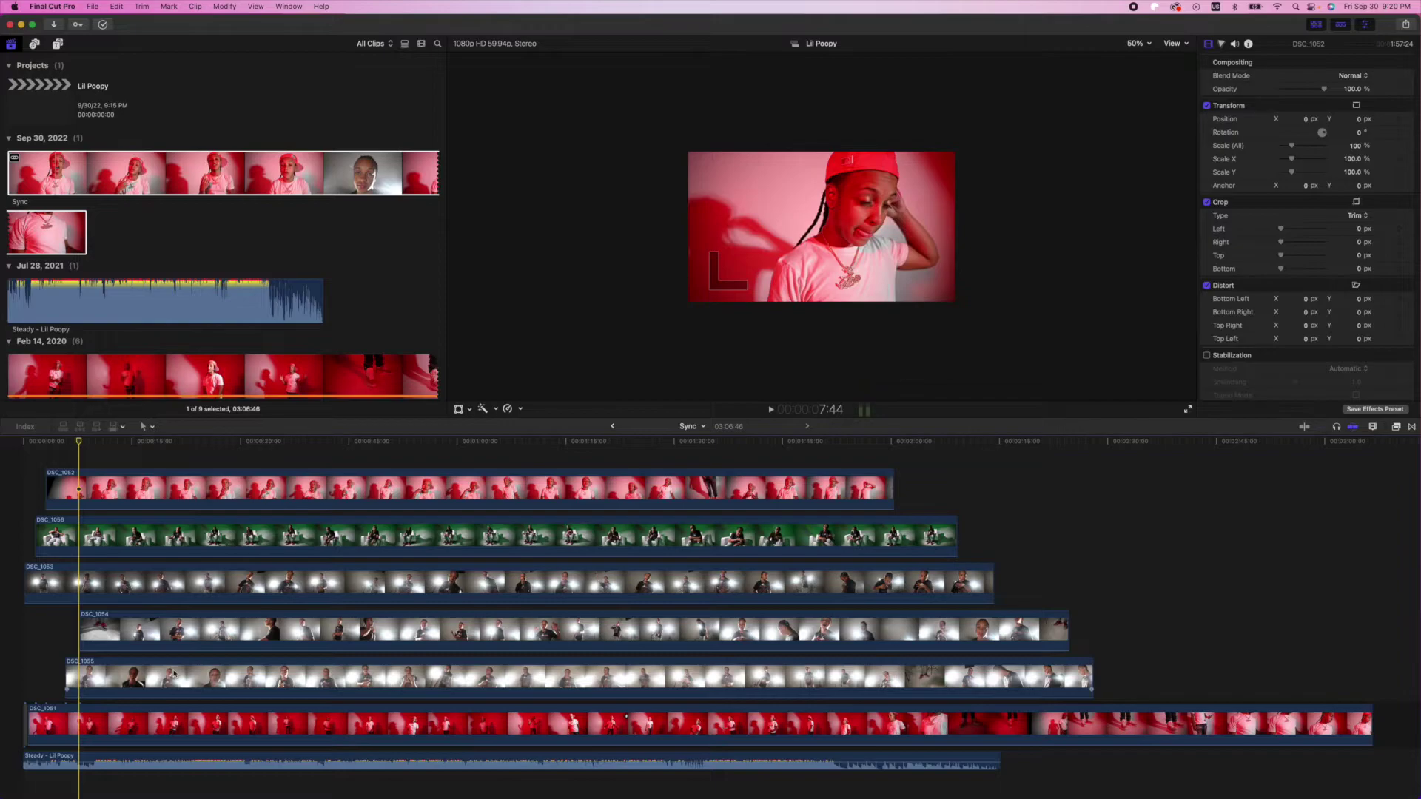
- Marquee-select all six angle clips and the song audio inside the Sync clip
drag(185, 448, 198, 760)
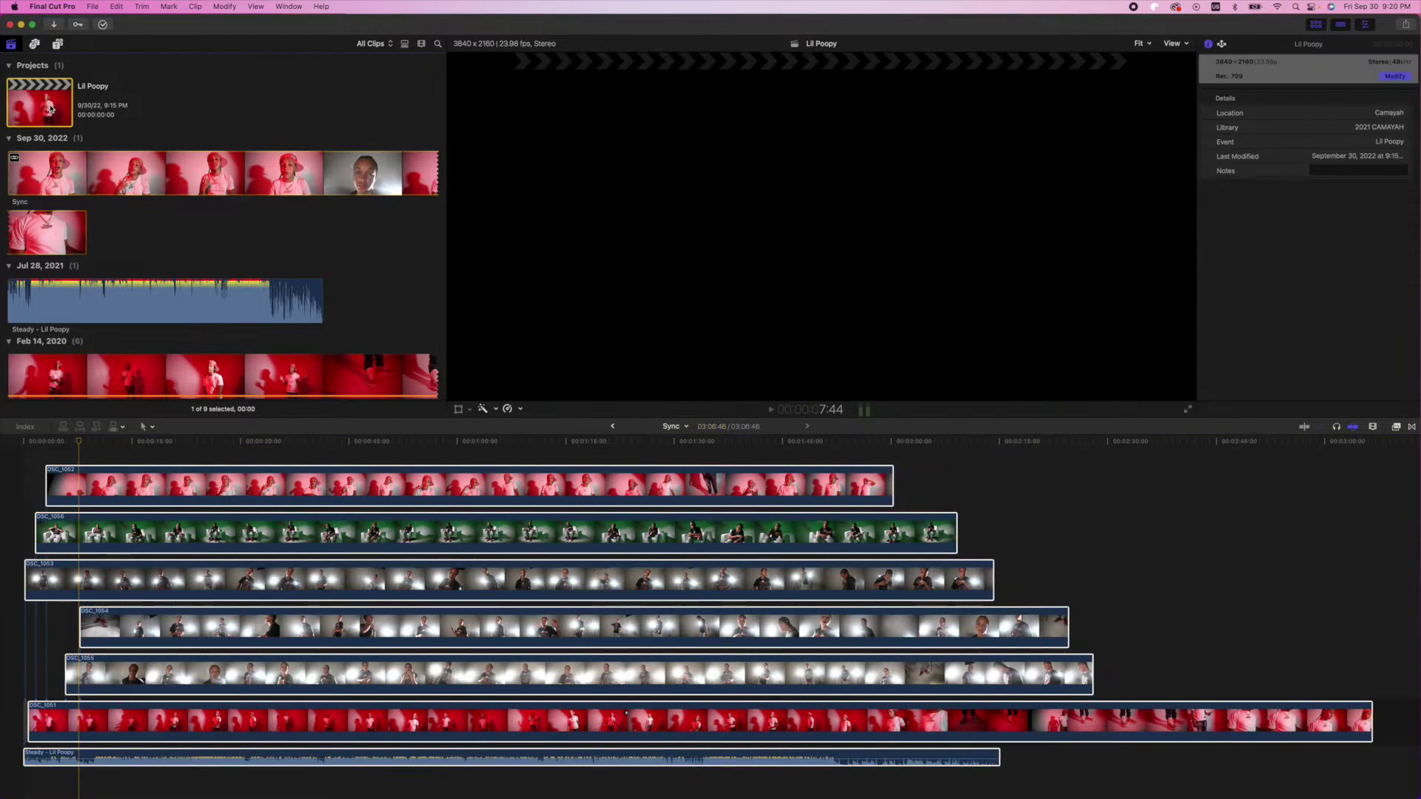
- Open the empty Lil Poopy project and place the copied synced clips into its timeline
double_click(51, 109)
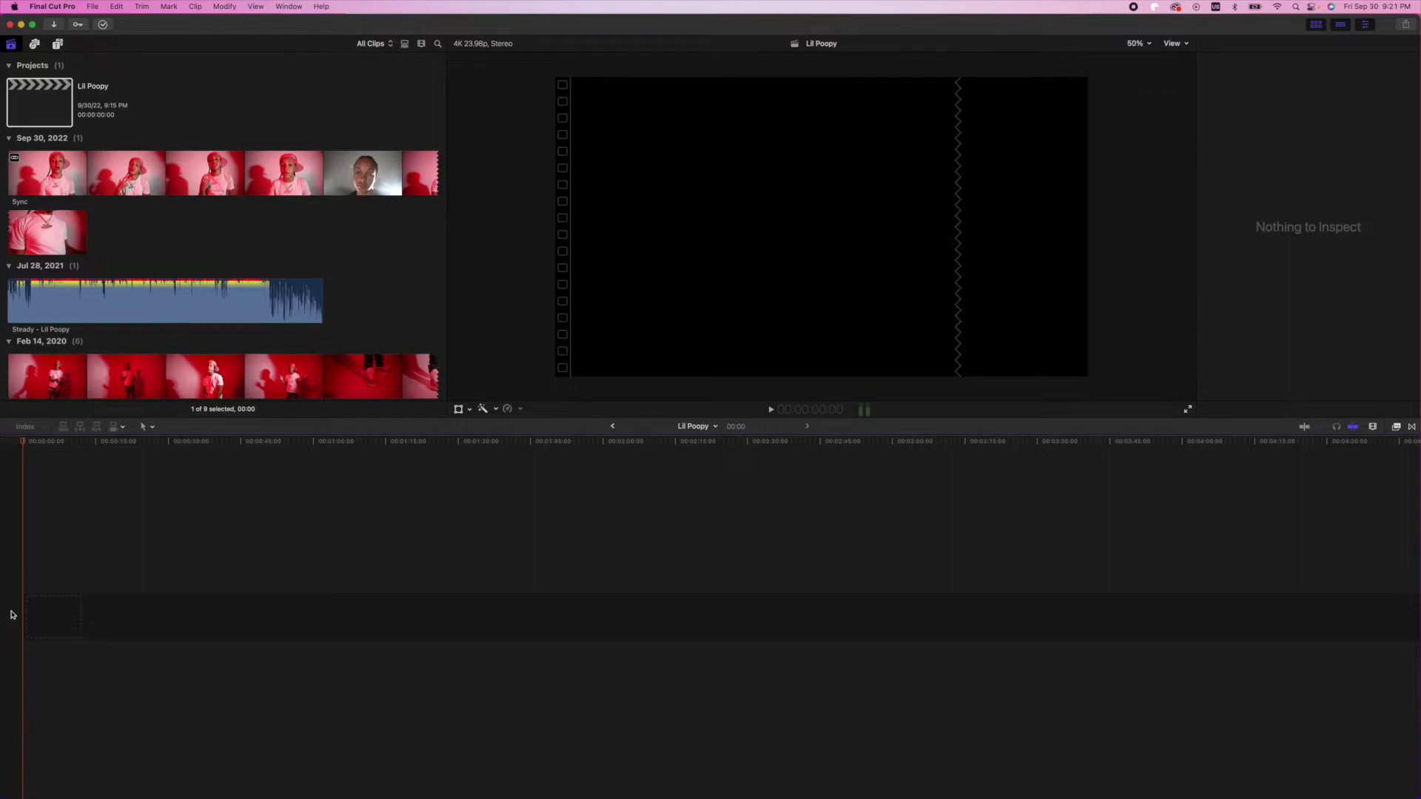
drag(12, 614, 29, 616)
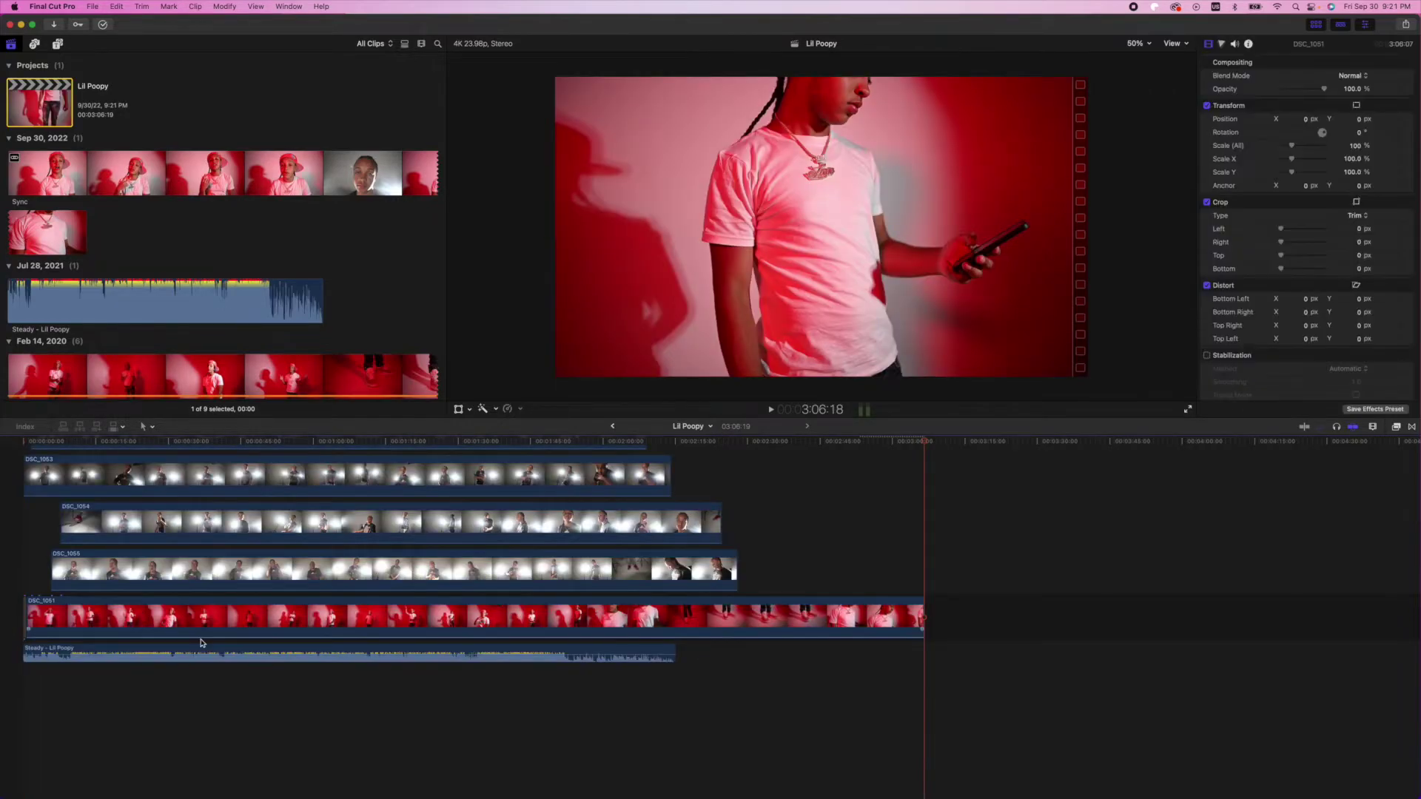
scroll(311, 625, down, 2)
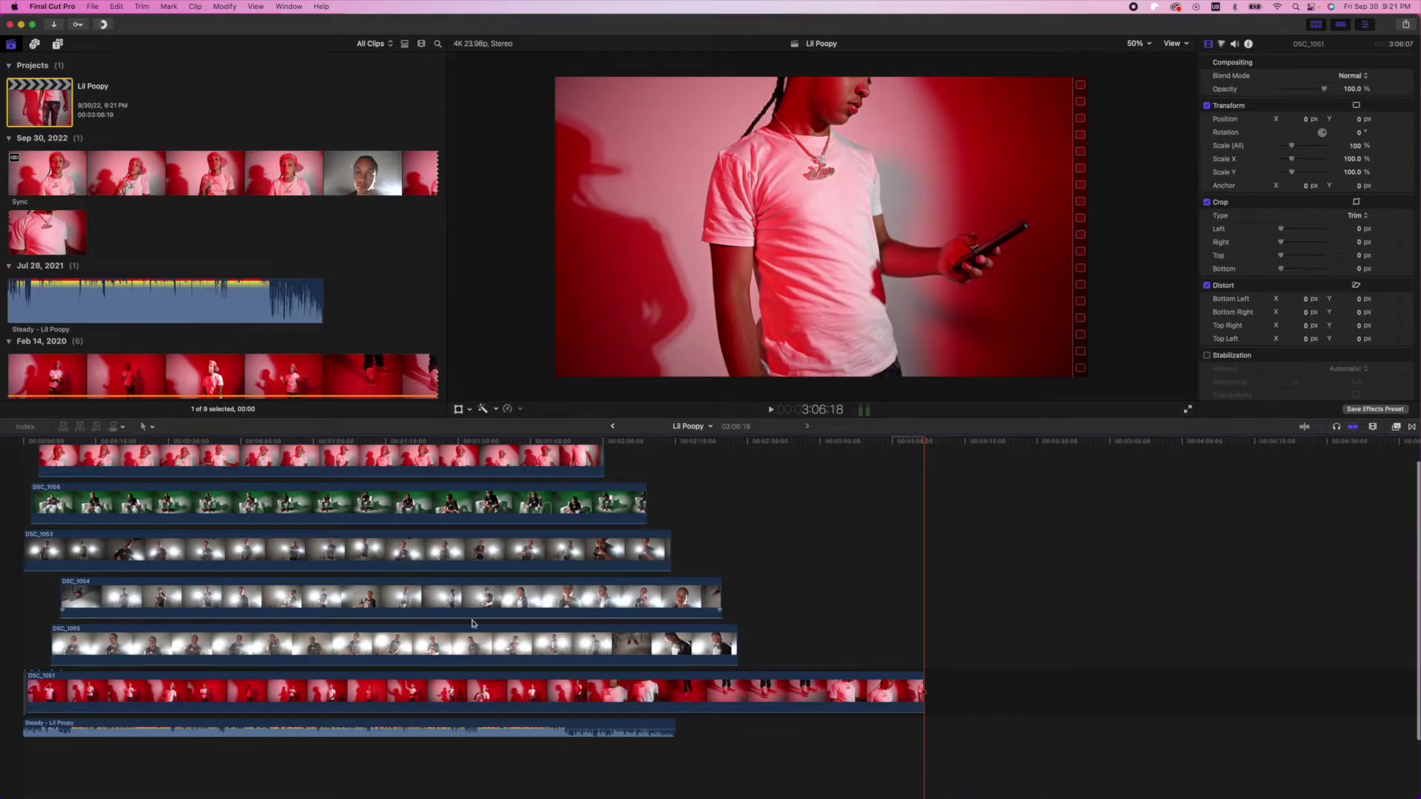
click(65, 171)
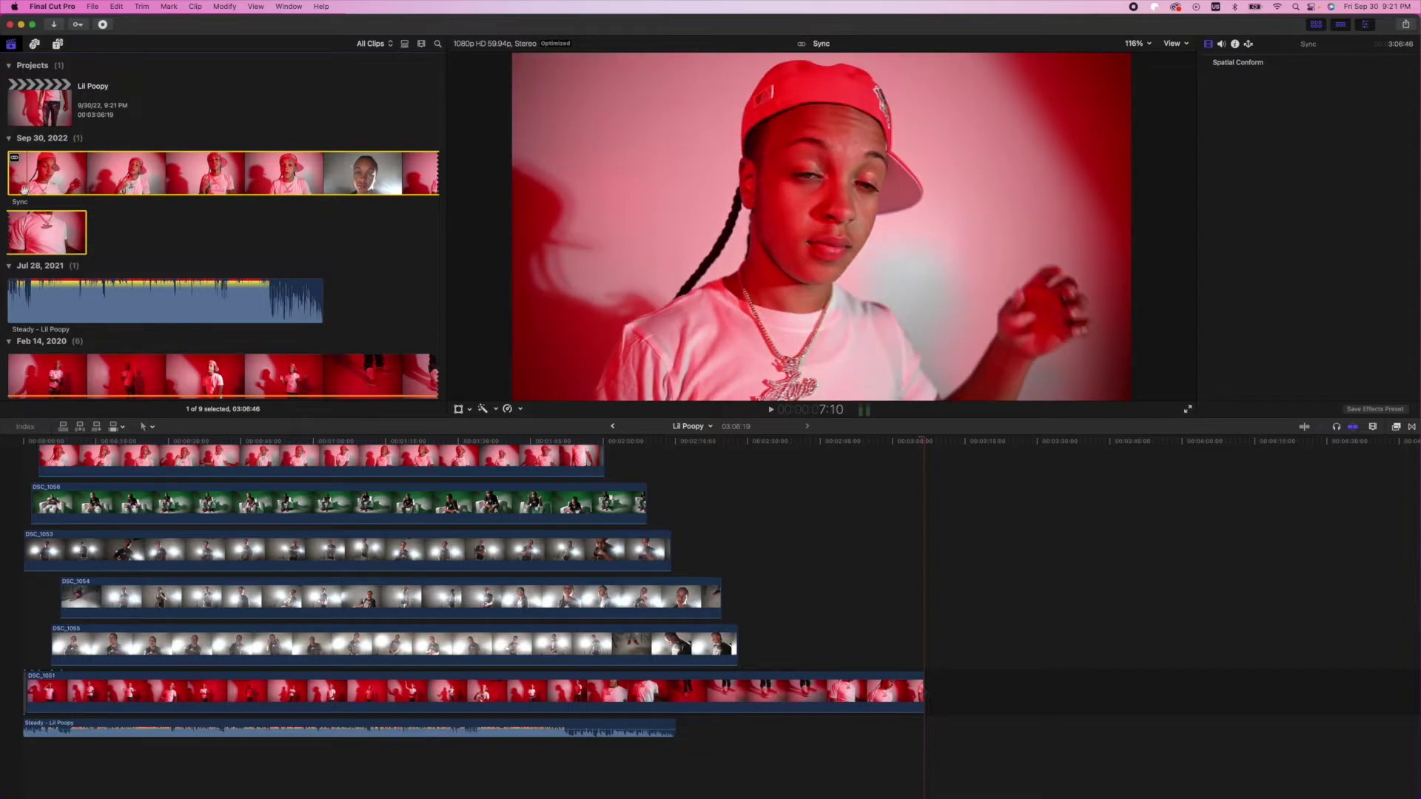
double_click(30, 188)
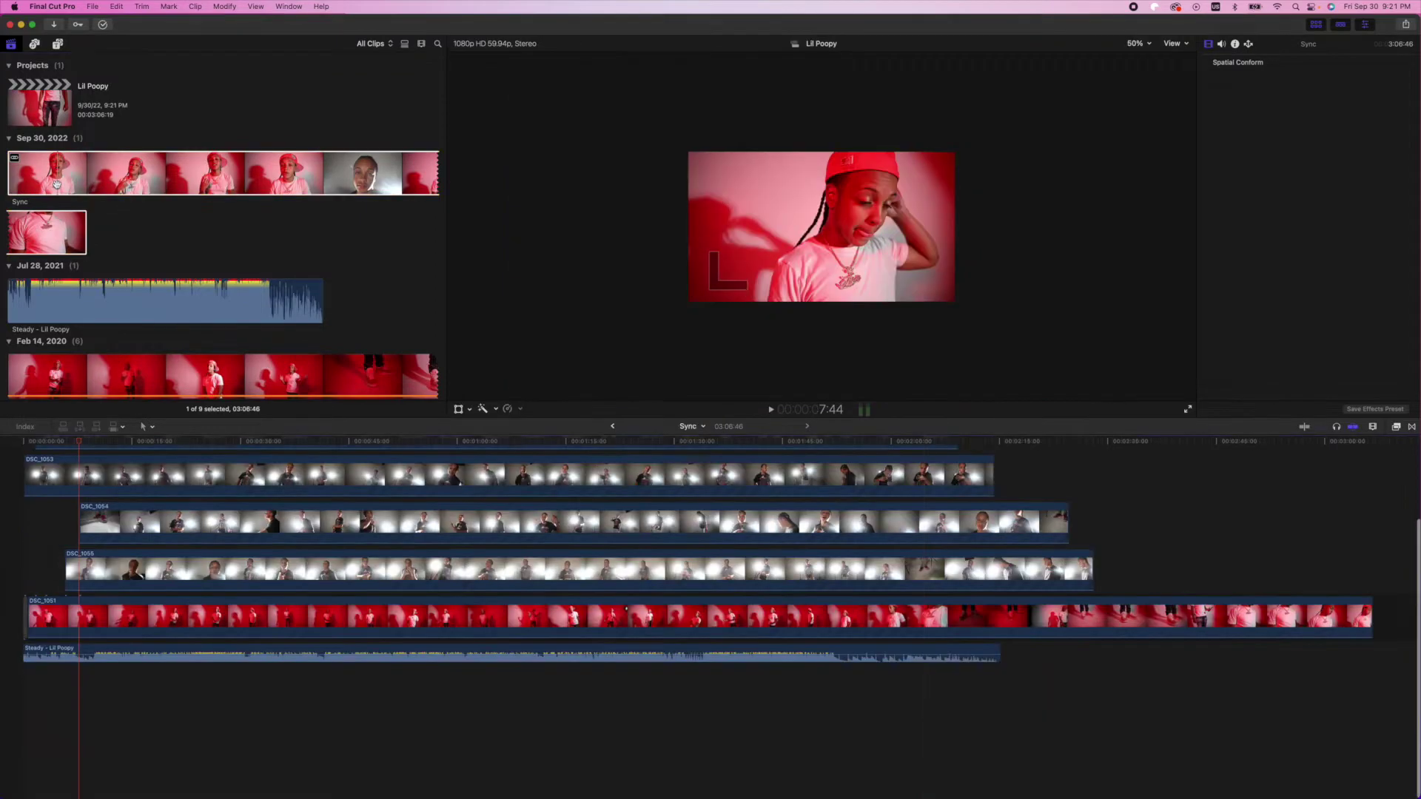
scroll(208, 644, left, 3)
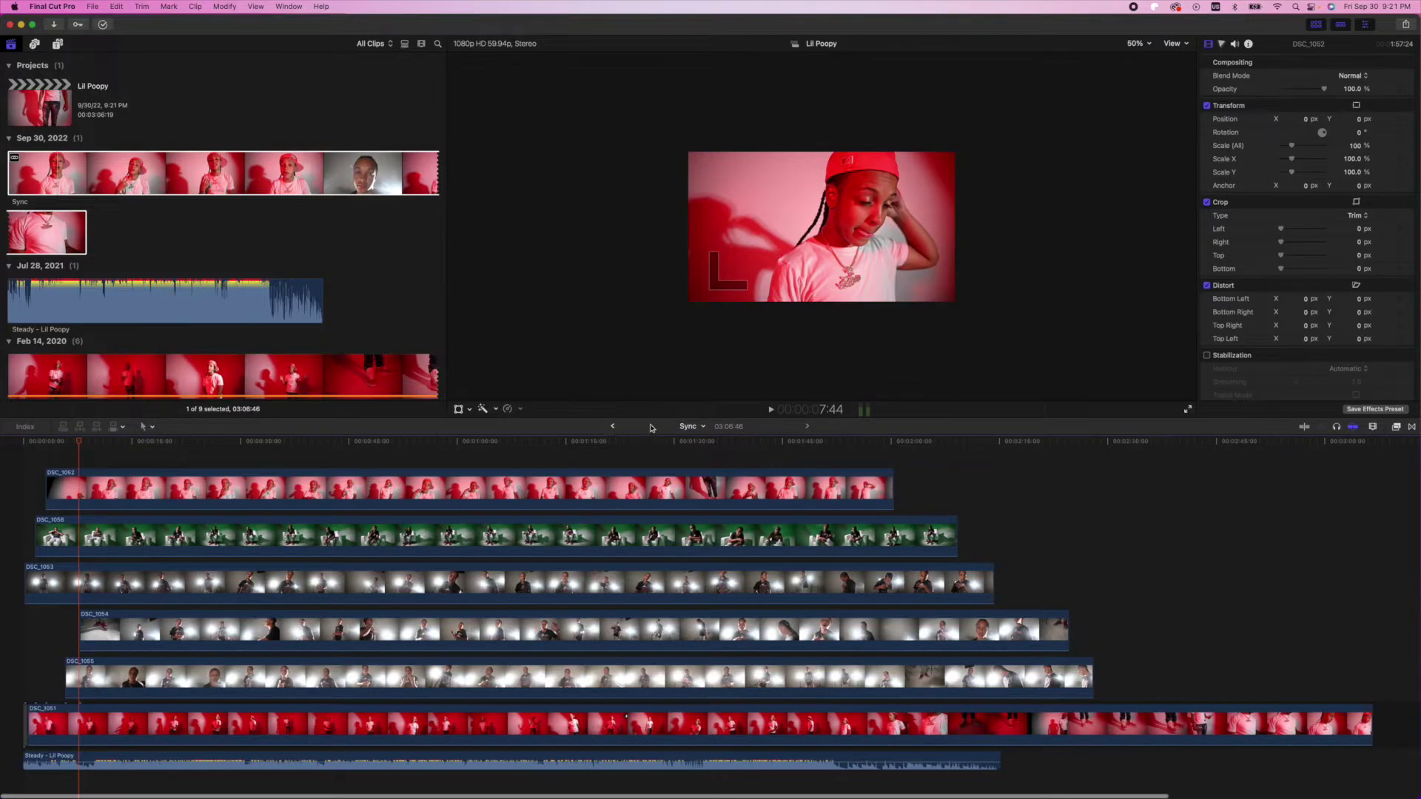
click(612, 426)
scroll(91, 650, up, 3)
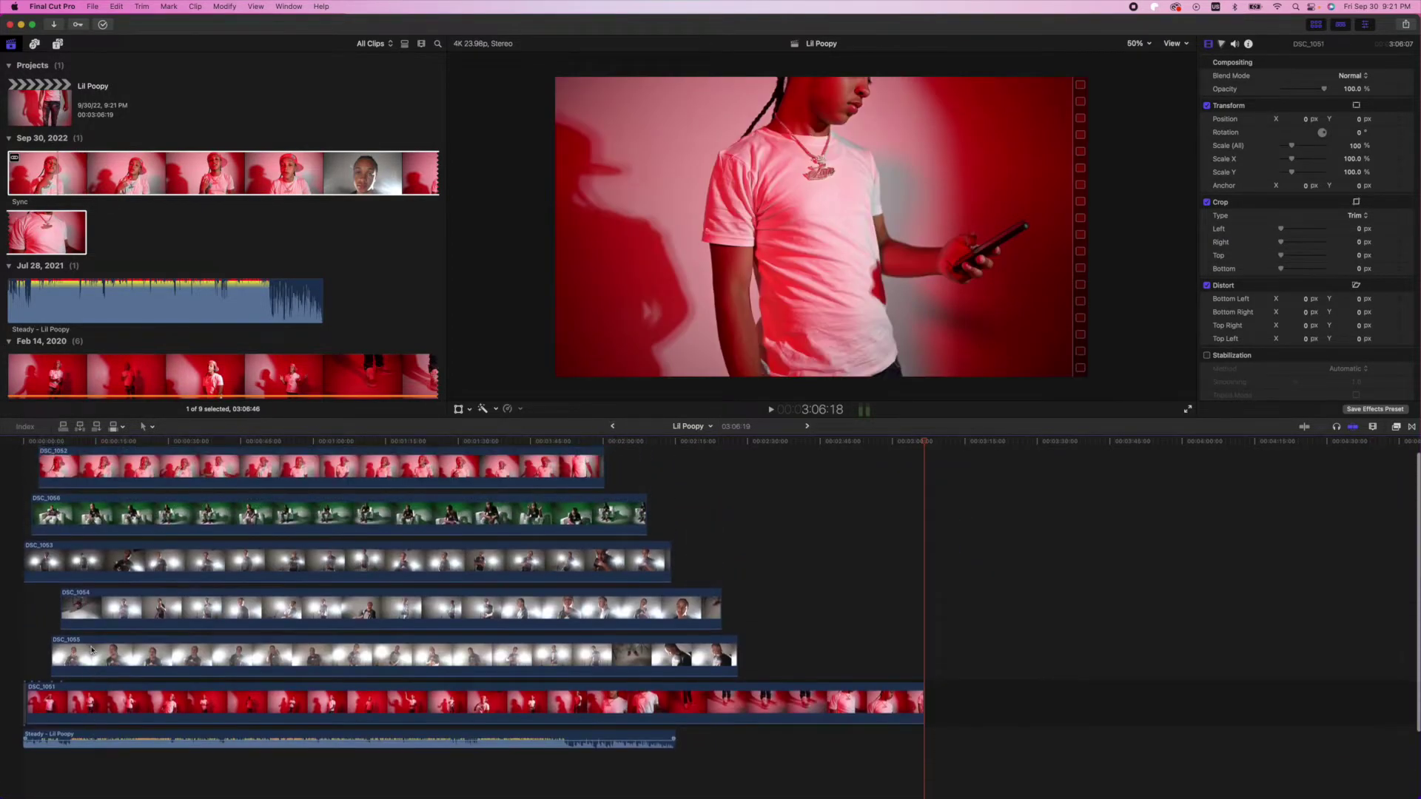
scroll(91, 649, down, 3)
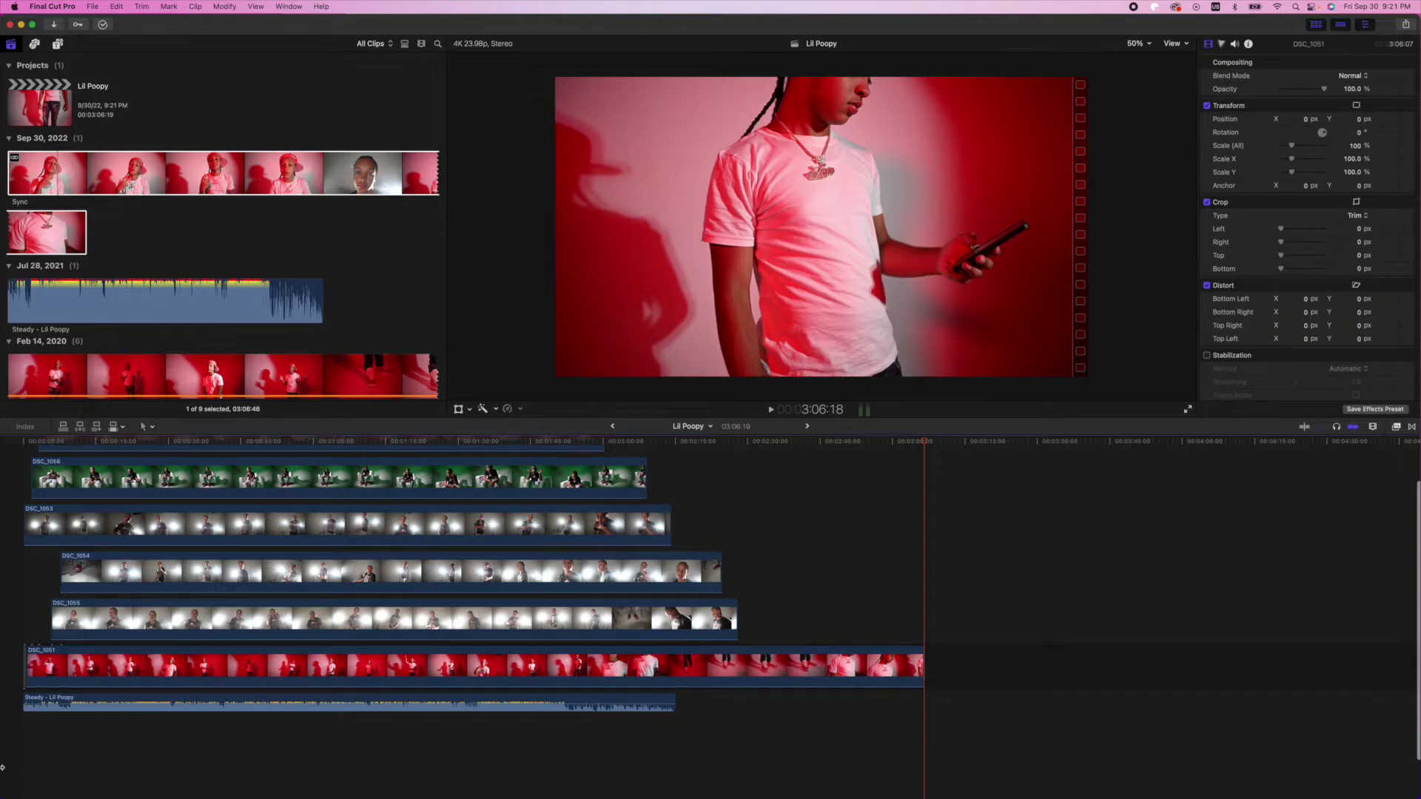
key(Home)
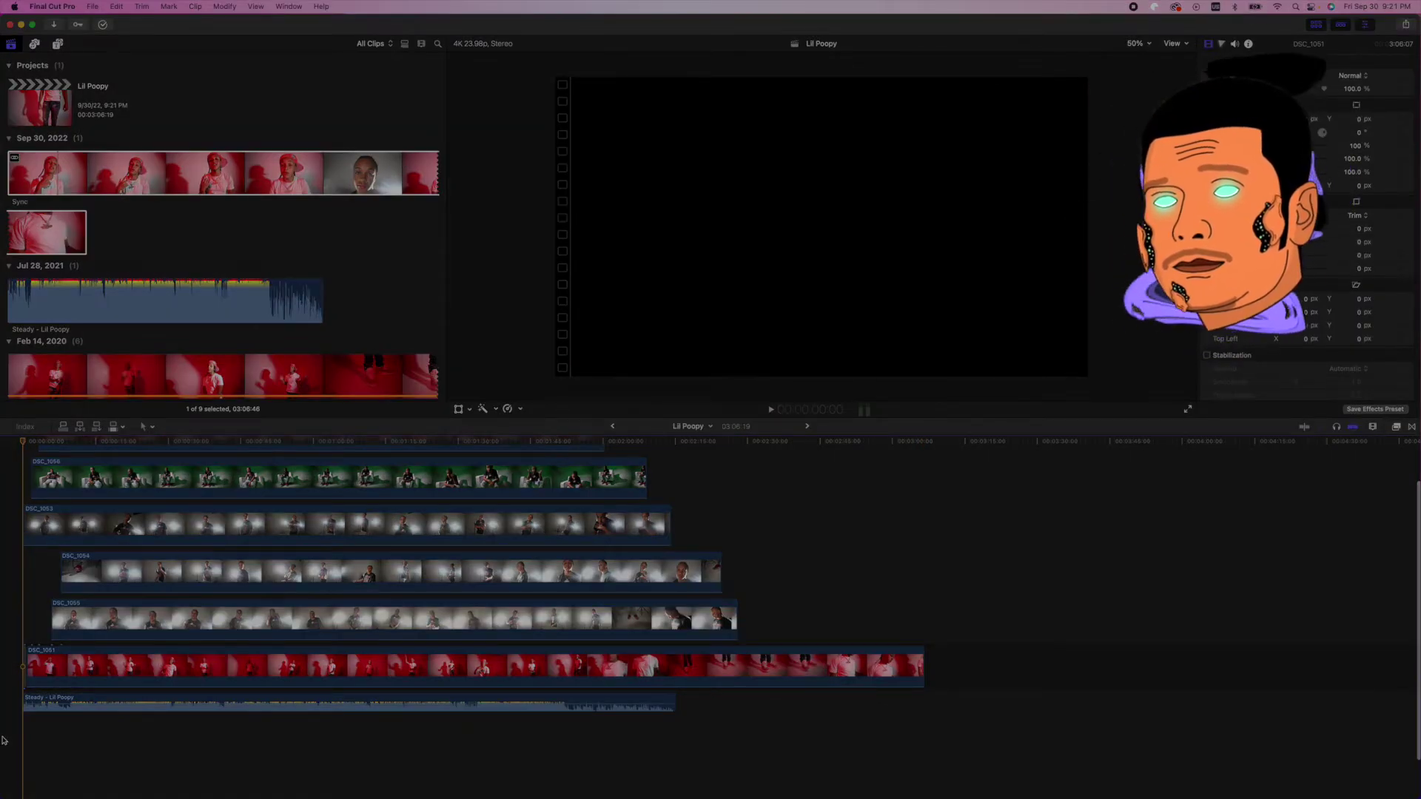